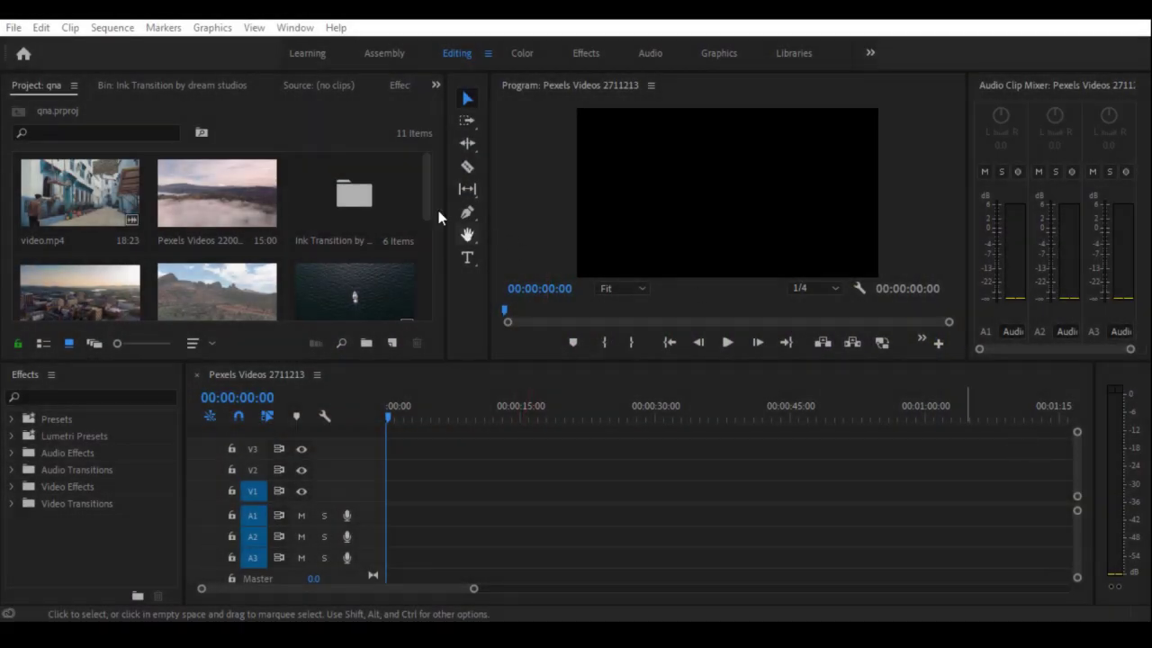
{"action": "left_click", "coordinate": [430, 242]}
{"action": "scroll", "coordinate": [430, 270], "scroll_direction": "down", "scroll_amount": 3}
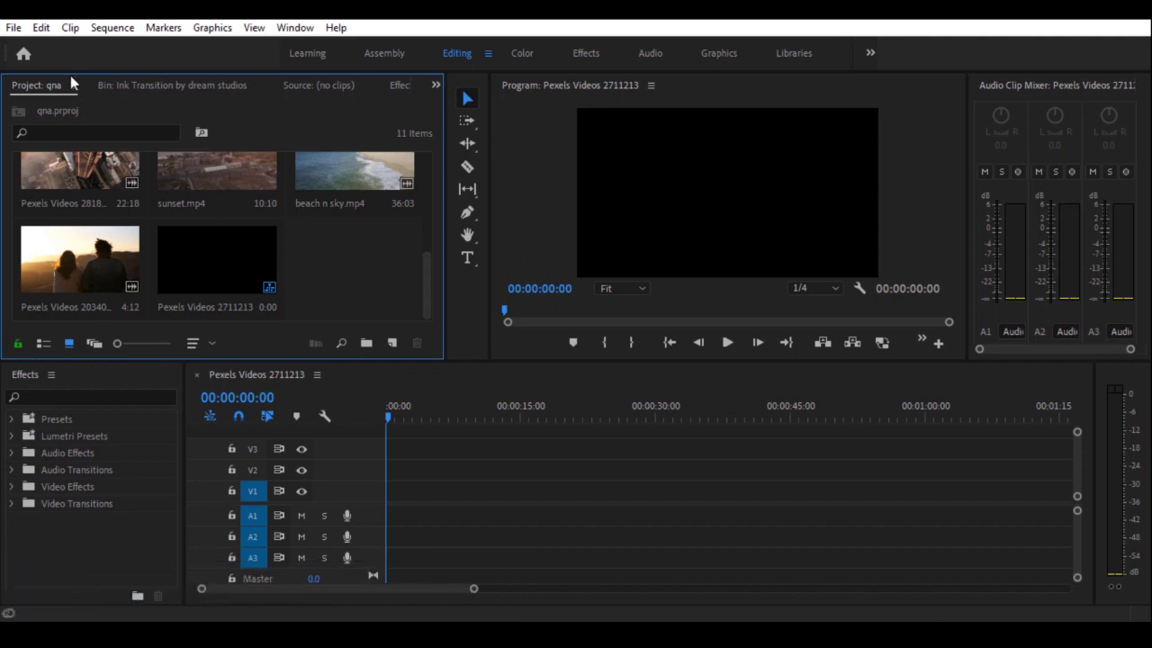
Step: Browse the Import dialog to D: > youtube > extra premere pro items > Ink Transition by dream studios
{"action": "right_click", "coordinate": [359, 254]}
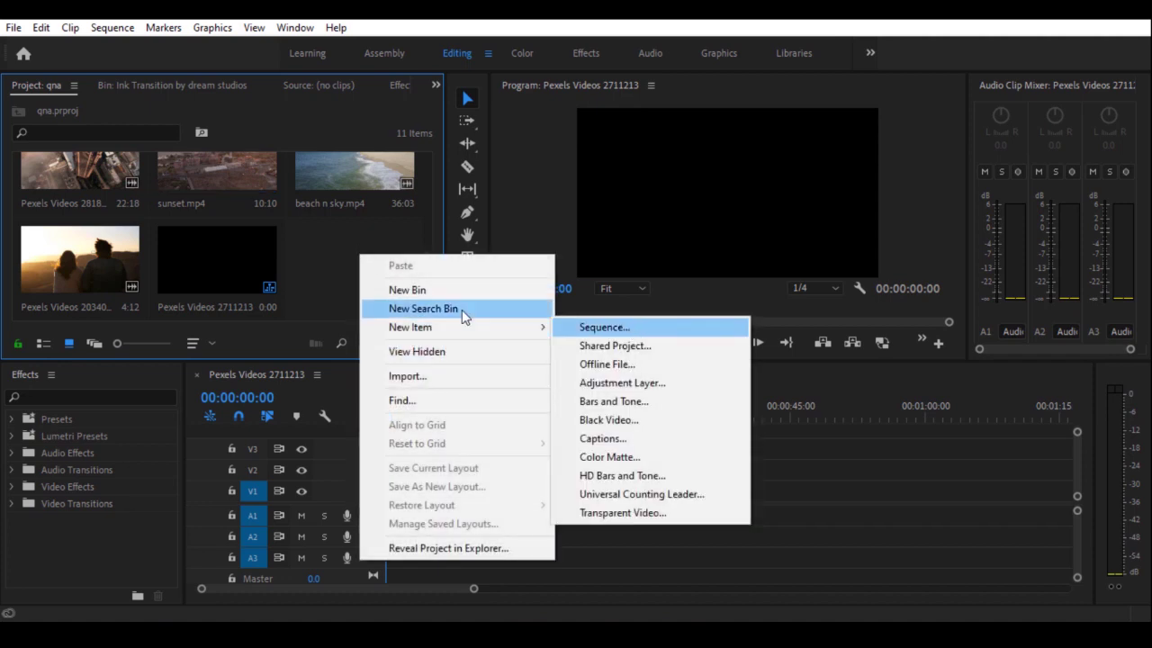
{"action": "left_click", "coordinate": [442, 377]}
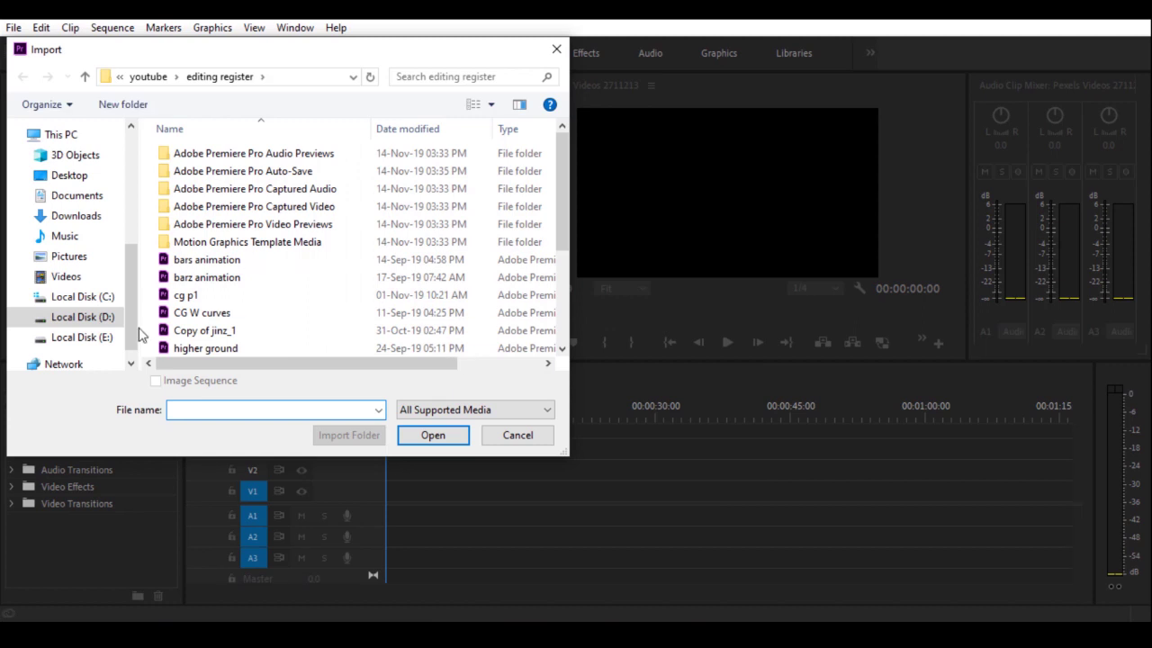
{"action": "left_click", "coordinate": [95, 318]}
{"action": "double_click", "coordinate": [201, 341]}
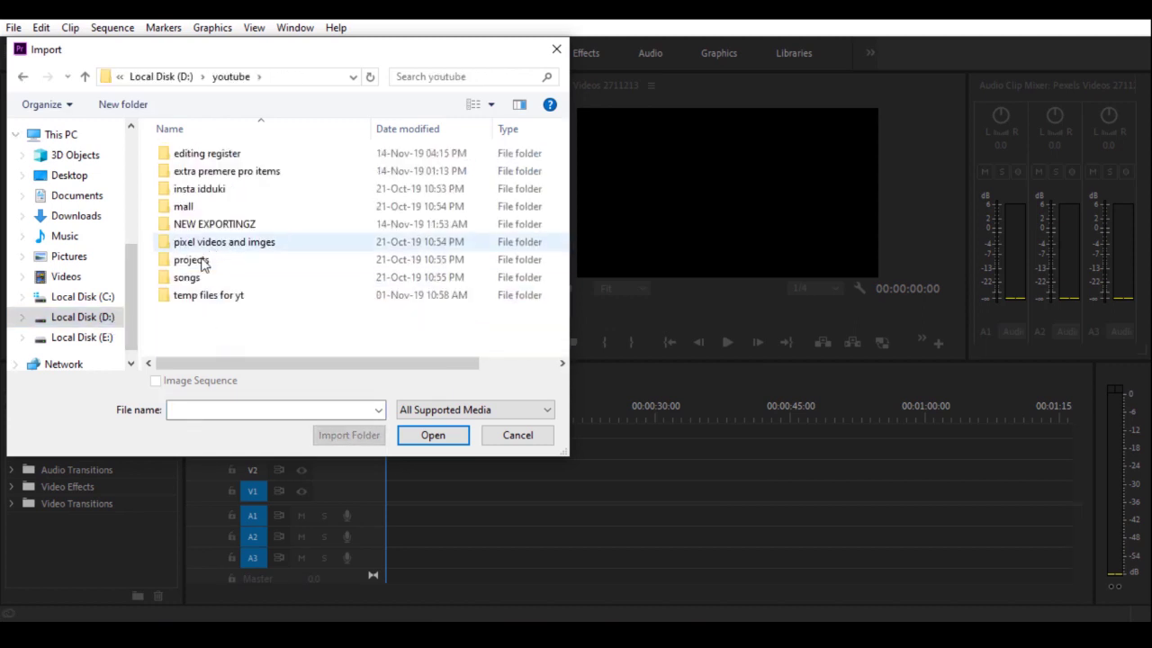
{"action": "double_click", "coordinate": [221, 171]}
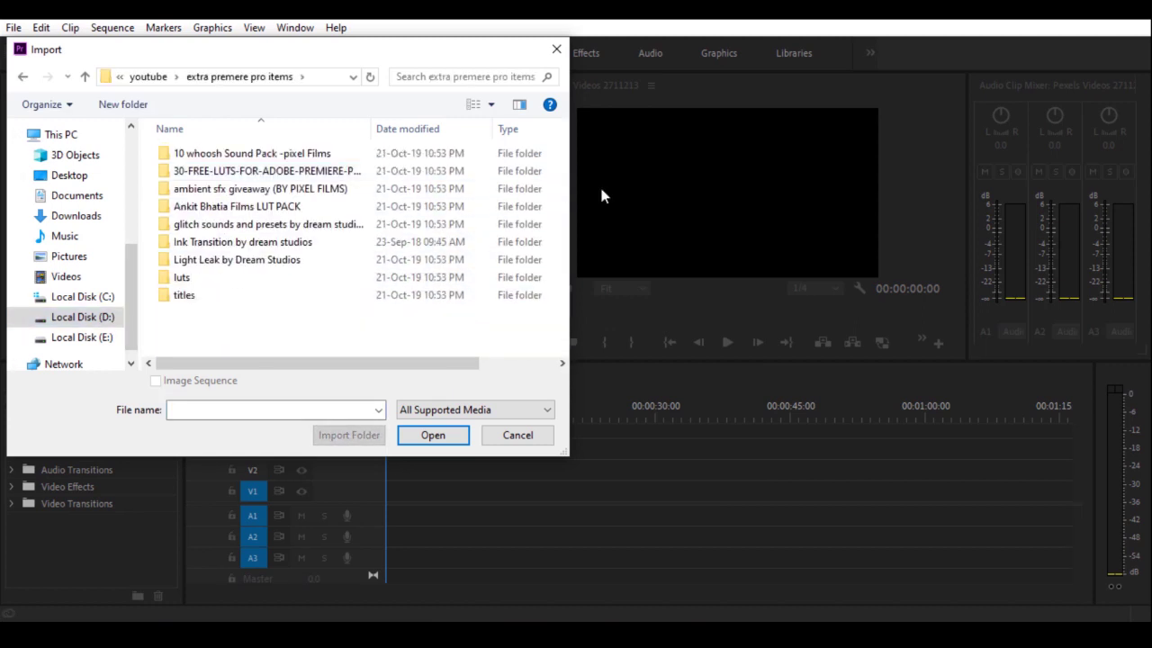
{"action": "left_click", "coordinate": [243, 259]}
{"action": "left_click", "coordinate": [236, 243]}
{"action": "double_click", "coordinate": [237, 243]}
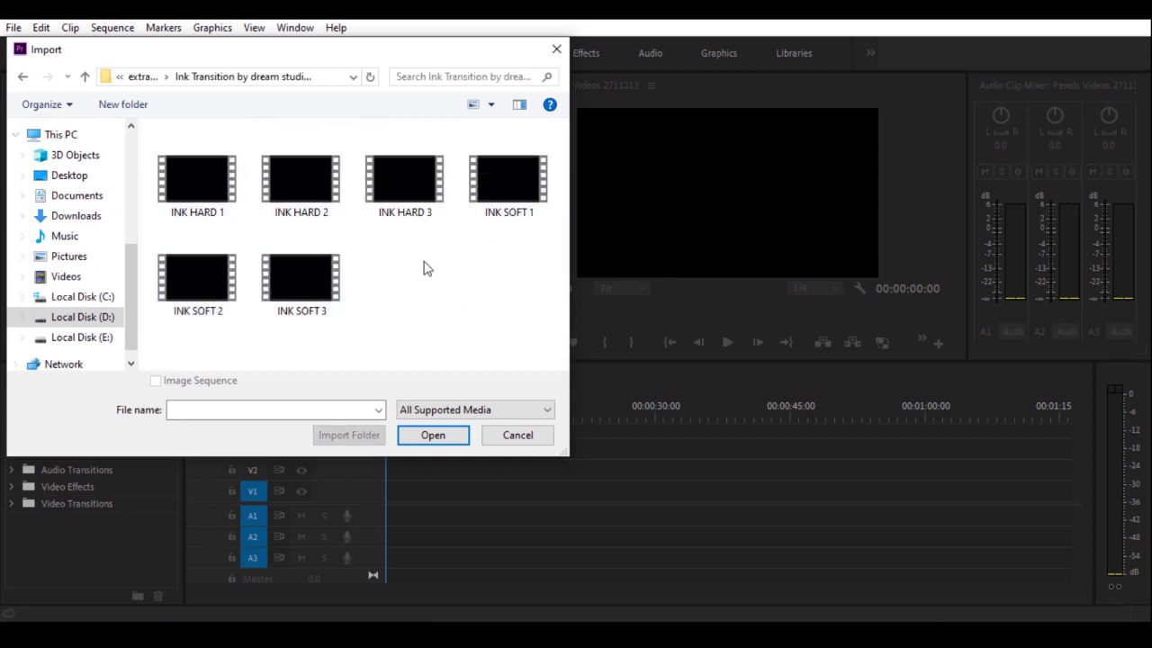
Step: Look over the six ink clips, cancel the import, and open the Ink Transition by dream studios bin
{"action": "left_click_drag", "start_coordinate": [496, 331], "coordinate": [201, 155]}
{"action": "mouse_move", "coordinate": [302, 260]}
{"action": "left_mouse_down"}
{"action": "mouse_move", "coordinate": [304, 326]}
{"action": "mouse_move", "coordinate": [310, 248]}
{"action": "mouse_move", "coordinate": [291, 342]}
{"action": "mouse_move", "coordinate": [293, 261]}
{"action": "left_mouse_up"}
{"action": "left_click", "coordinate": [23, 76]}
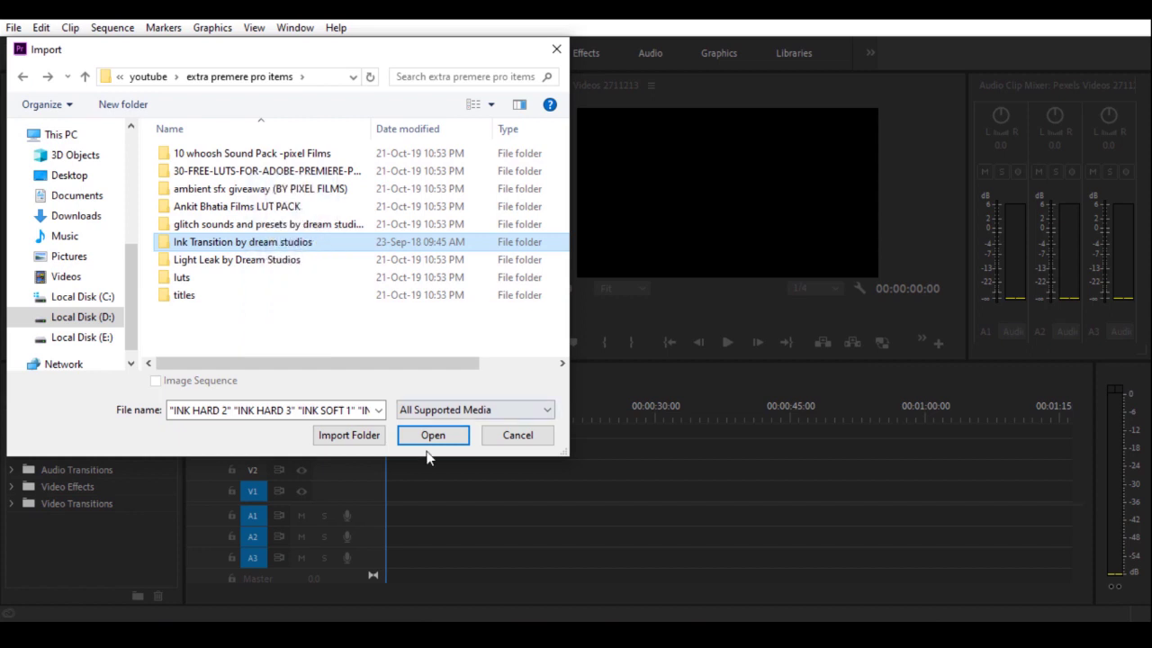
{"action": "left_click", "coordinate": [515, 438]}
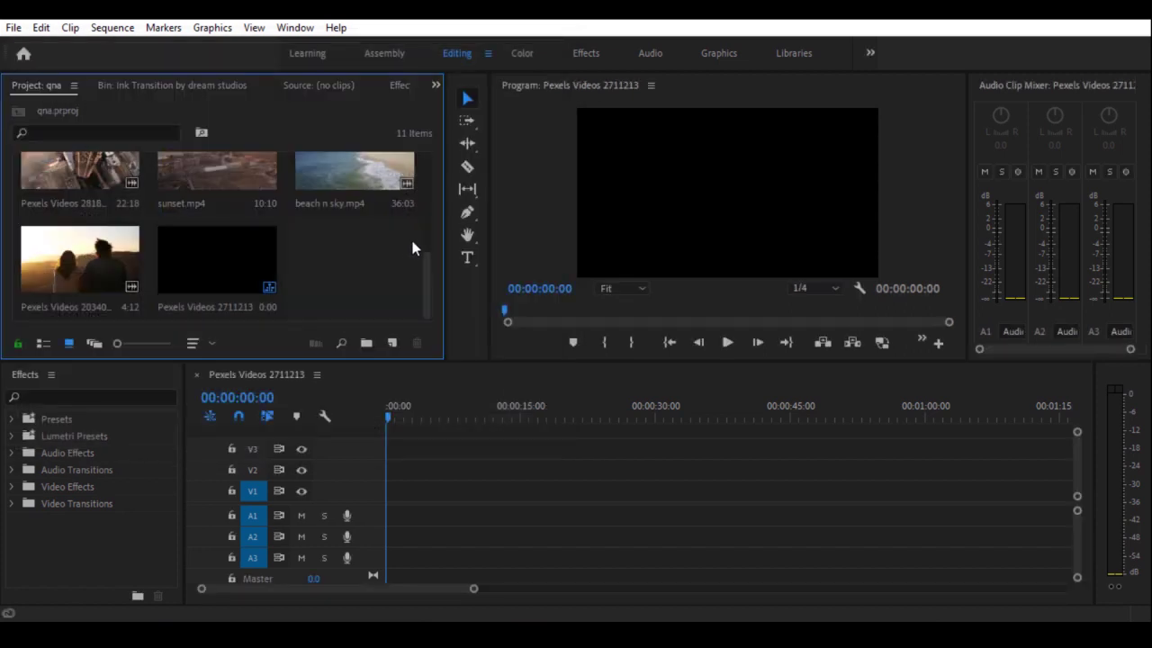
{"action": "left_click_drag", "start_coordinate": [424, 270], "coordinate": [418, 166]}
{"action": "double_click", "coordinate": [383, 191]}
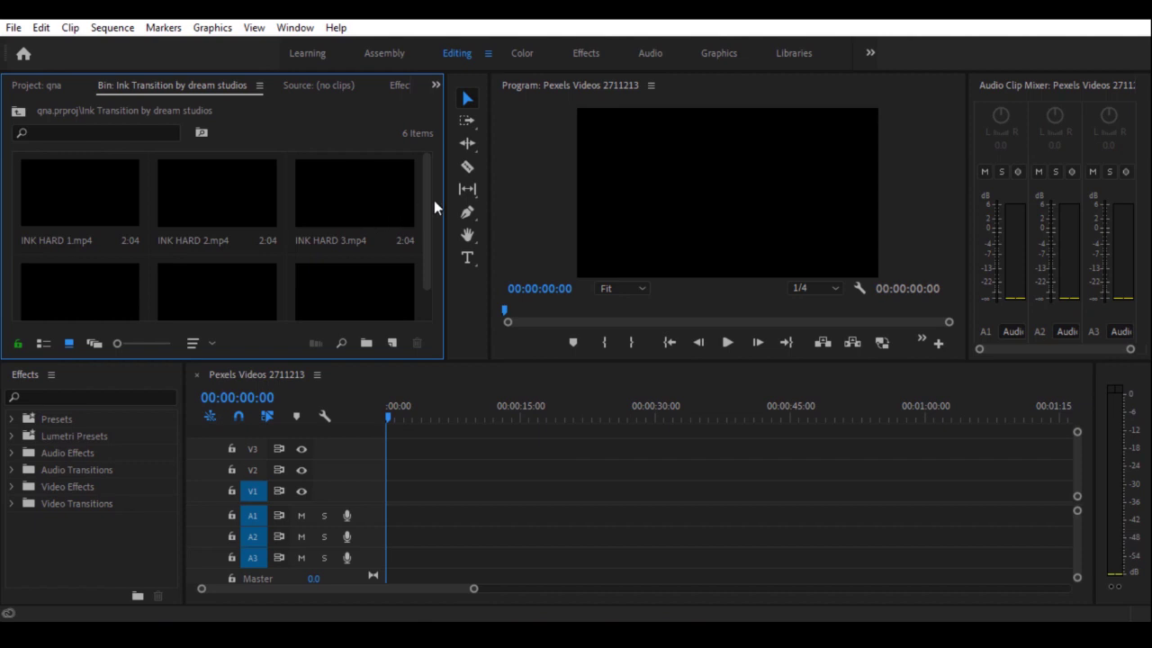
Step: Place Pexels Videos 2711213.mp4 at the sequence start, followed by video.mp4
{"action": "left_click_drag", "start_coordinate": [428, 204], "coordinate": [390, 149]}
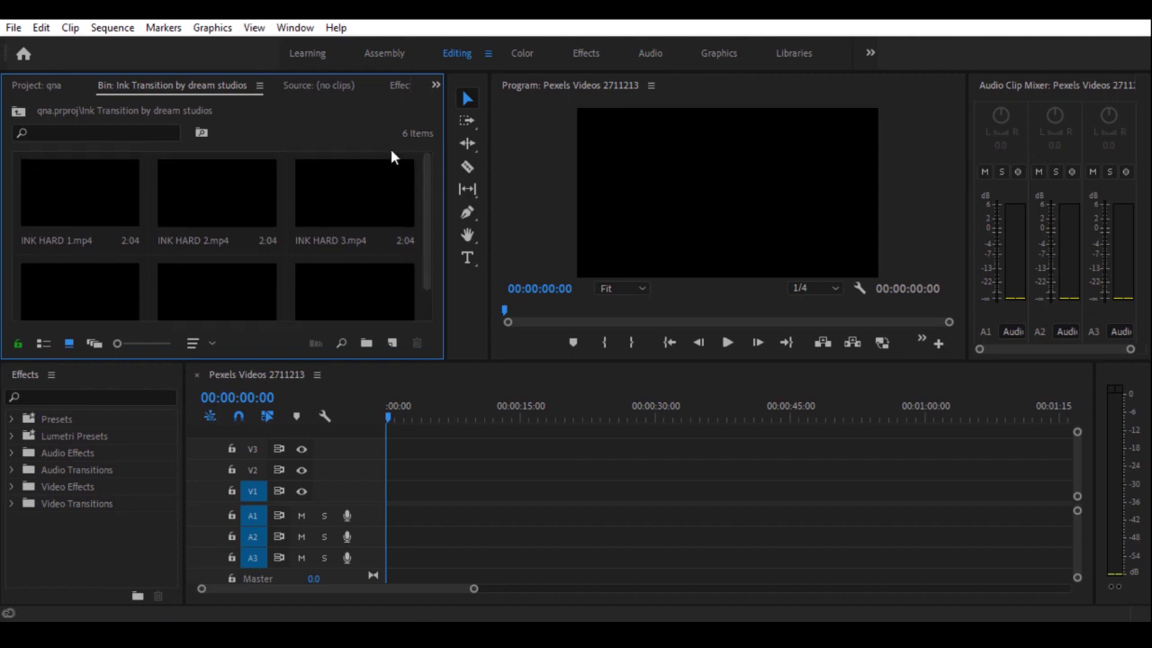
{"action": "left_click", "coordinate": [60, 87]}
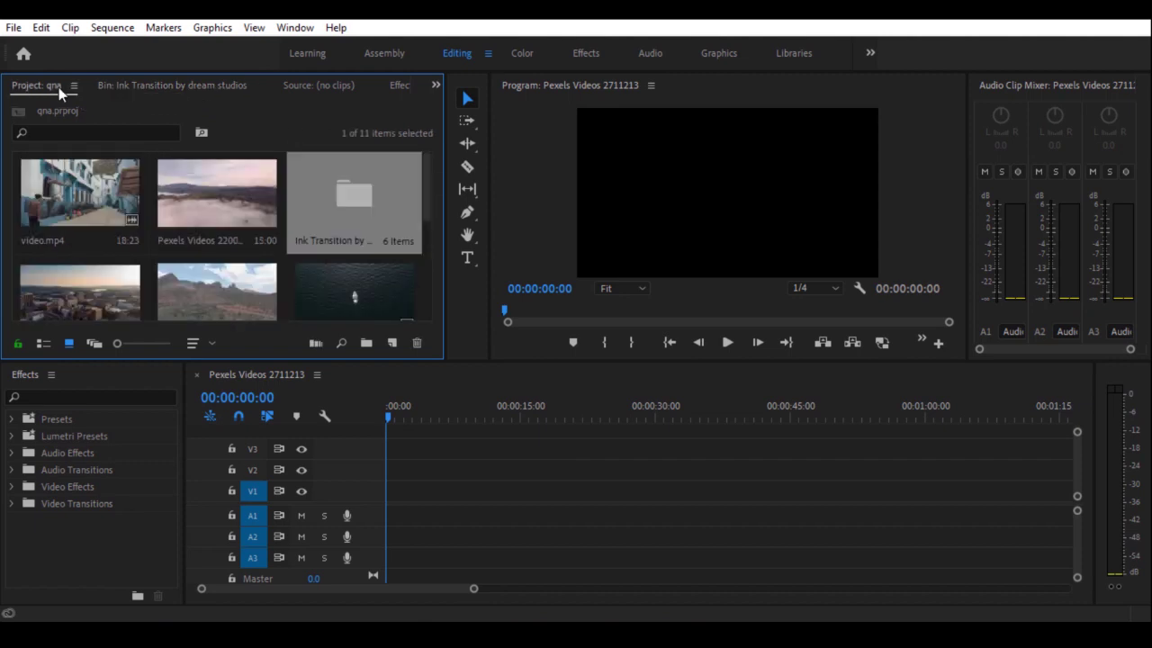
{"action": "left_click_drag", "start_coordinate": [344, 286], "coordinate": [504, 391]}
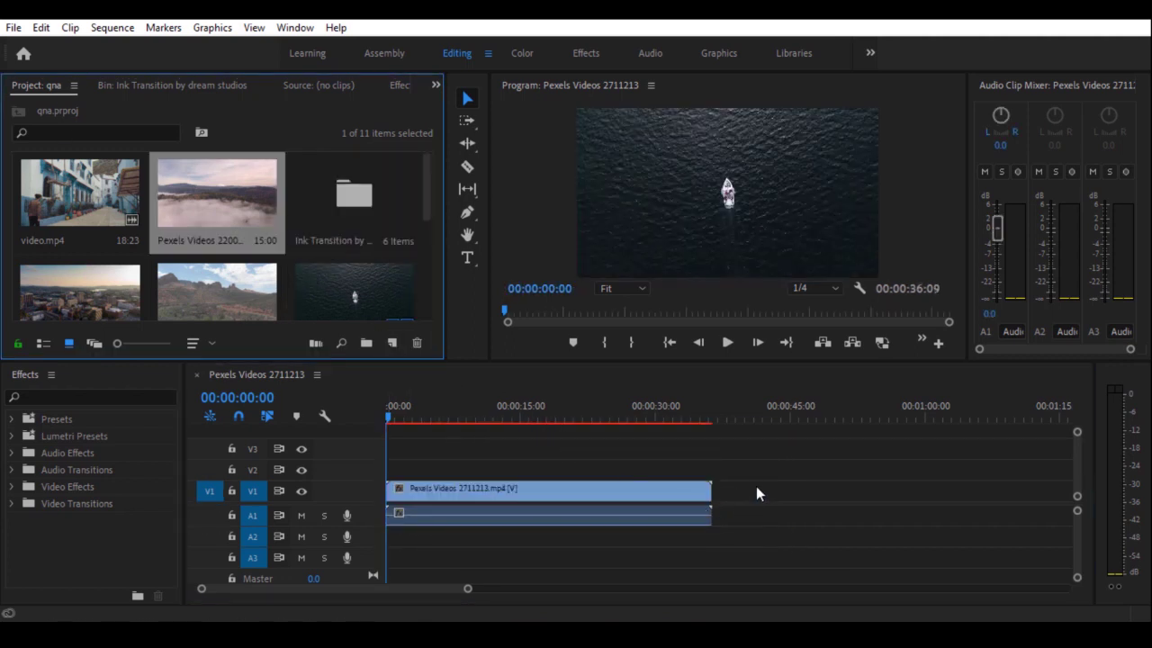
{"action": "left_click_drag", "start_coordinate": [80, 192], "coordinate": [728, 454]}
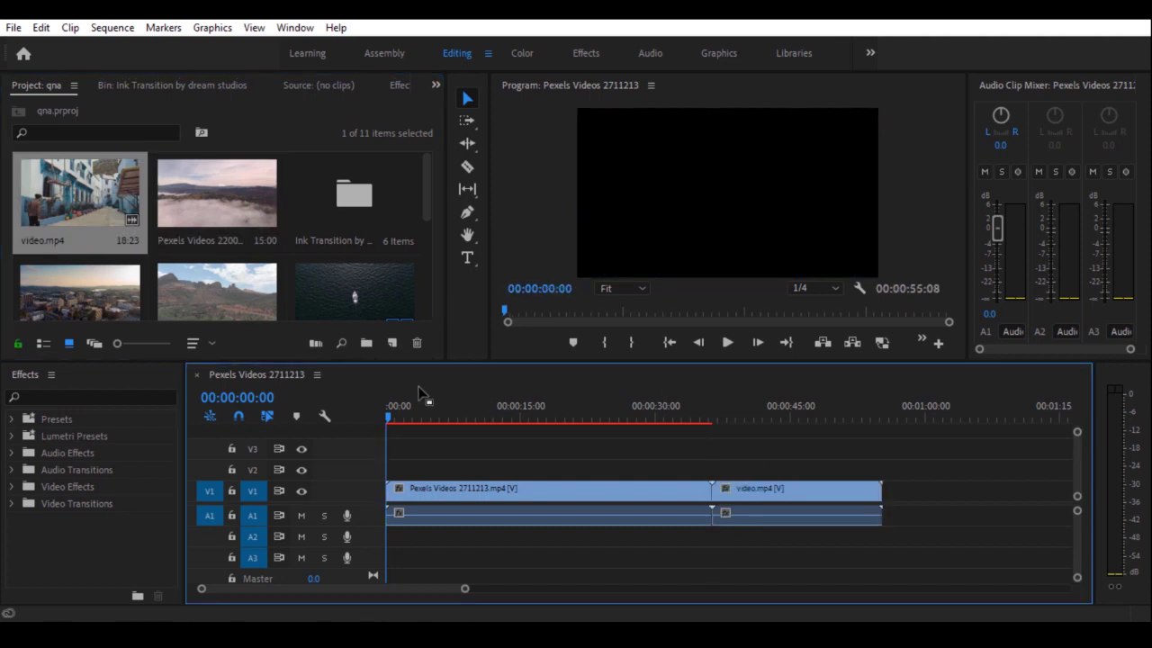
{"action": "left_click_drag", "start_coordinate": [389, 415], "coordinate": [828, 448]}
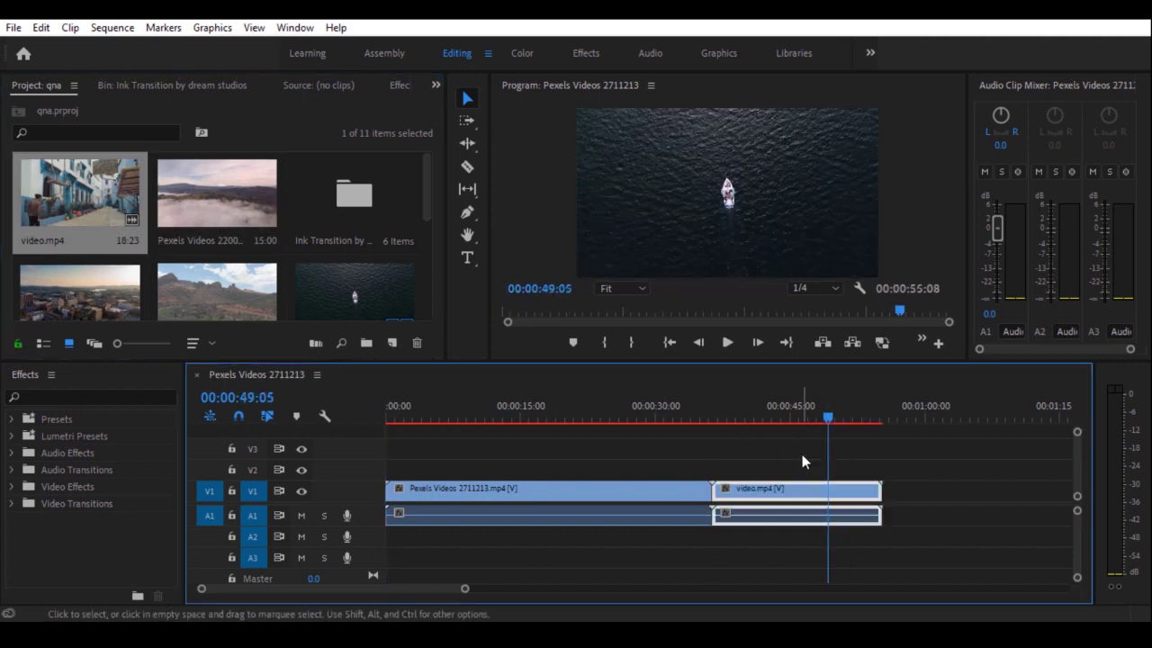
Step: Unlink both clips, delete their A1 audio, and raise Pexels Videos 2711213.mp4 to V2
{"action": "left_click_drag", "start_coordinate": [770, 540], "coordinate": [631, 477]}
{"action": "right_click", "coordinate": [632, 488]}
{"action": "left_click", "coordinate": [671, 297]}
{"action": "left_click_drag", "start_coordinate": [753, 564], "coordinate": [672, 511]}
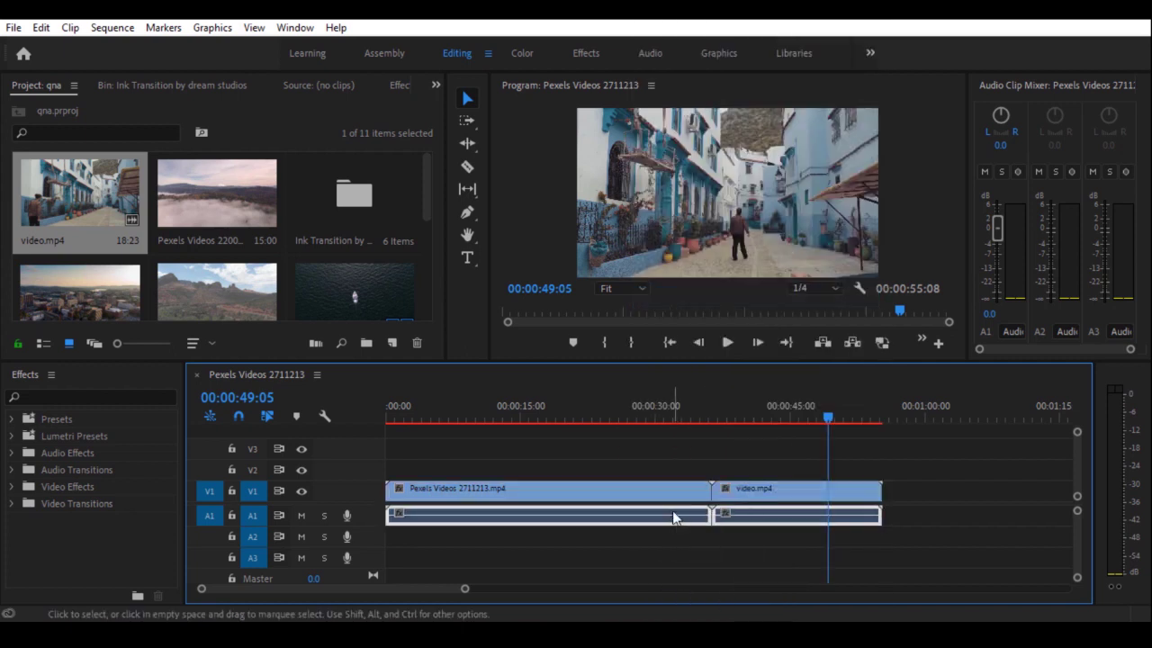
{"action": "key", "text": "Delete"}
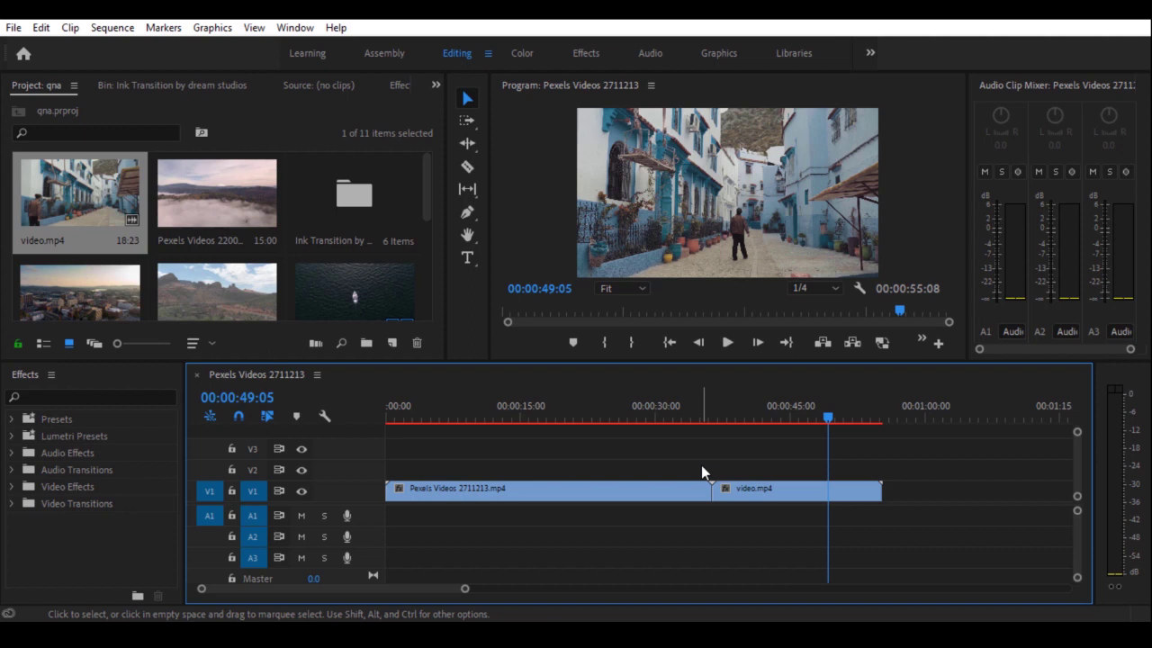
{"action": "left_click", "coordinate": [517, 489]}
{"action": "left_click_drag", "start_coordinate": [565, 497], "coordinate": [565, 470]}
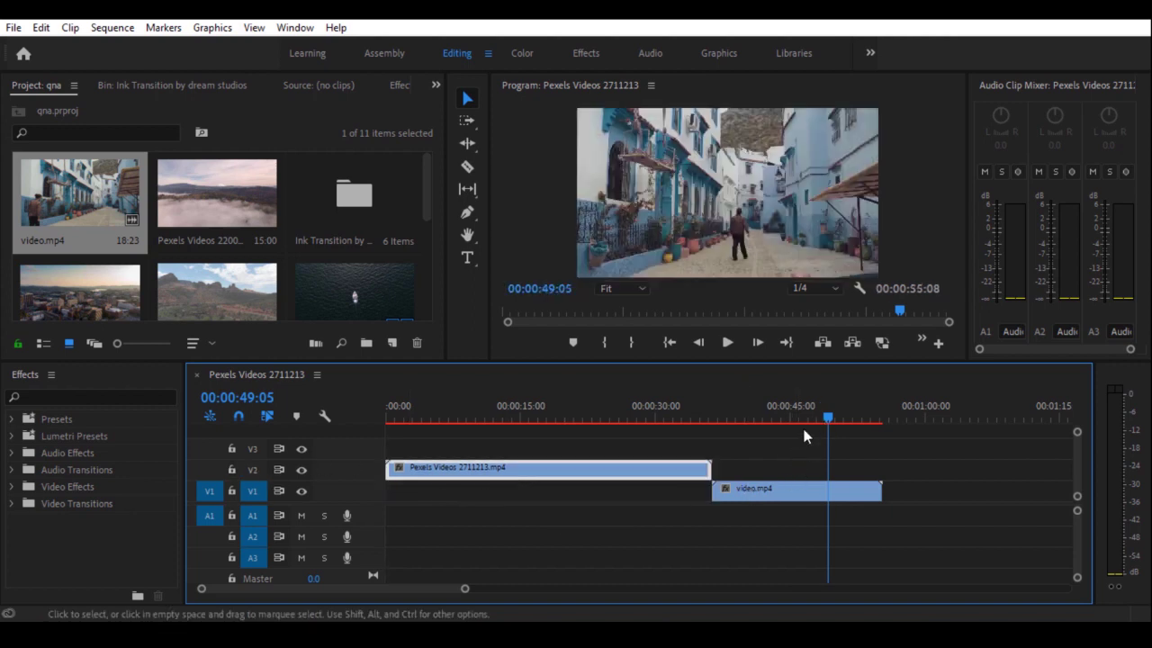
Step: Drop INK SOFT 2.mp4 from the Ink Transition bin onto V3 over the cut
{"action": "double_click", "coordinate": [374, 194]}
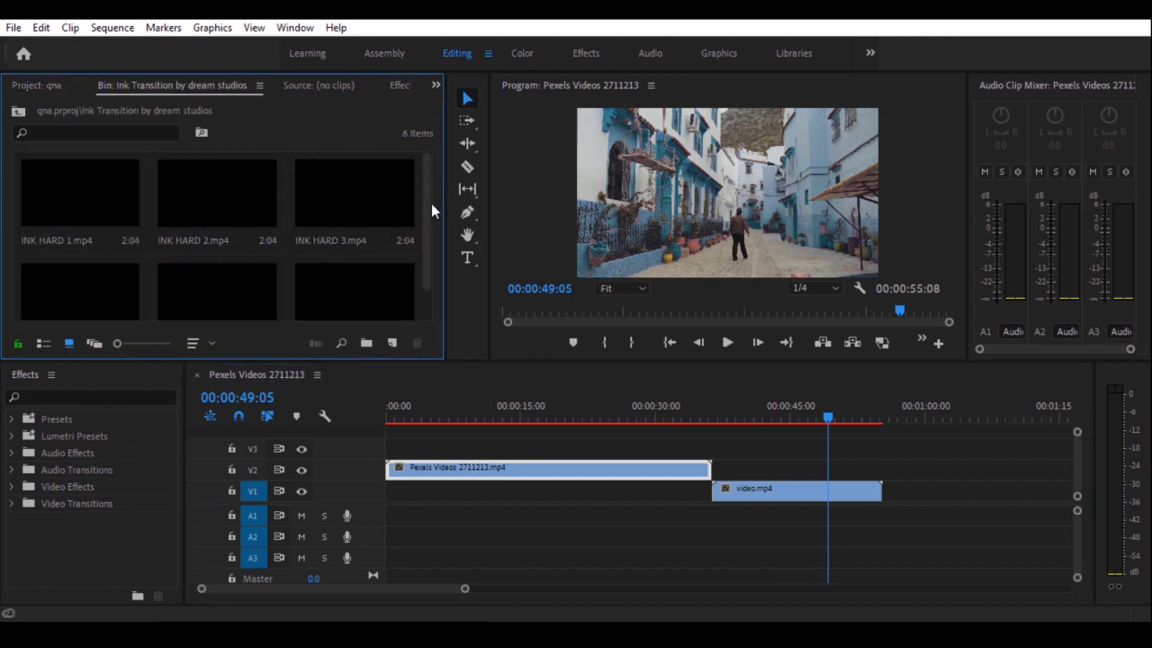
{"action": "left_click_drag", "start_coordinate": [426, 206], "coordinate": [420, 272]}
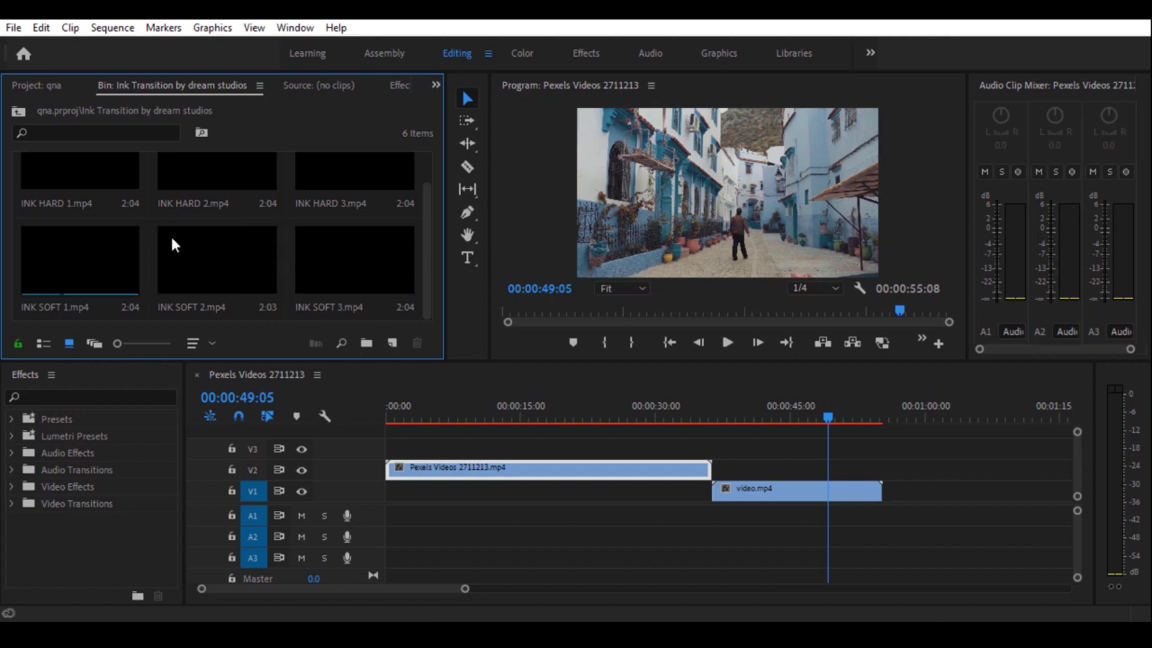
{"action": "mouse_move", "coordinate": [200, 268]}
{"action": "left_mouse_down"}
{"action": "mouse_move", "coordinate": [540, 333]}
{"action": "mouse_move", "coordinate": [657, 392]}
{"action": "mouse_move", "coordinate": [702, 463]}
{"action": "left_mouse_up"}
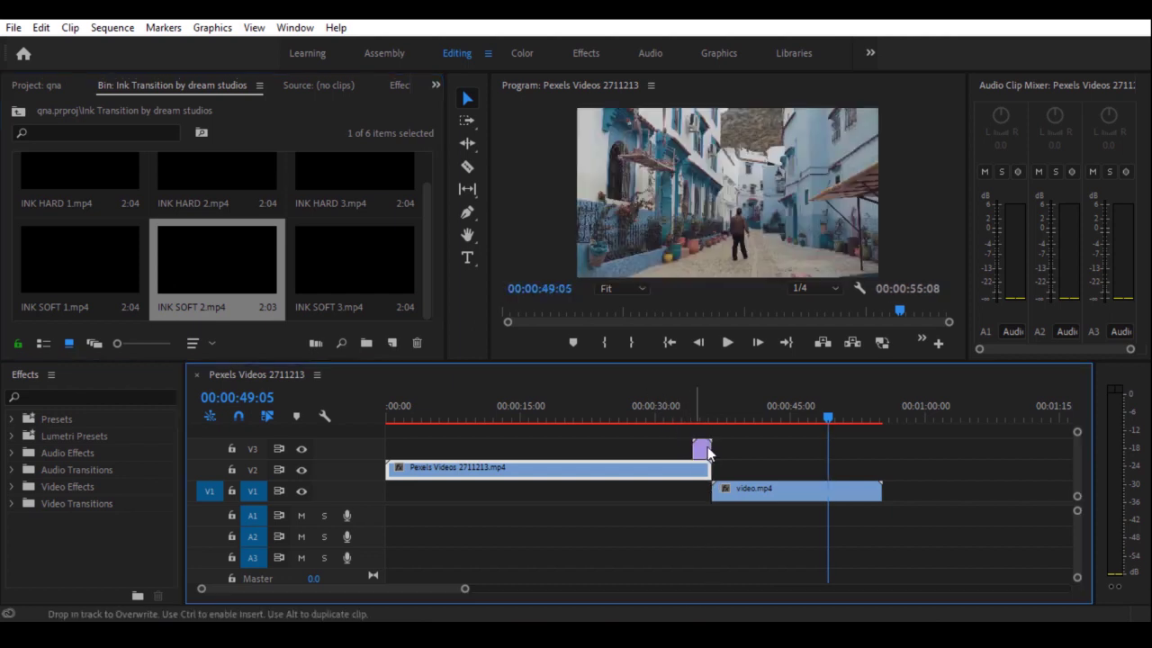
Step: Scrub the playhead around 00:00:34:18 to preview the ink clip over the cut
{"action": "left_click_drag", "start_coordinate": [838, 416], "coordinate": [705, 421]}
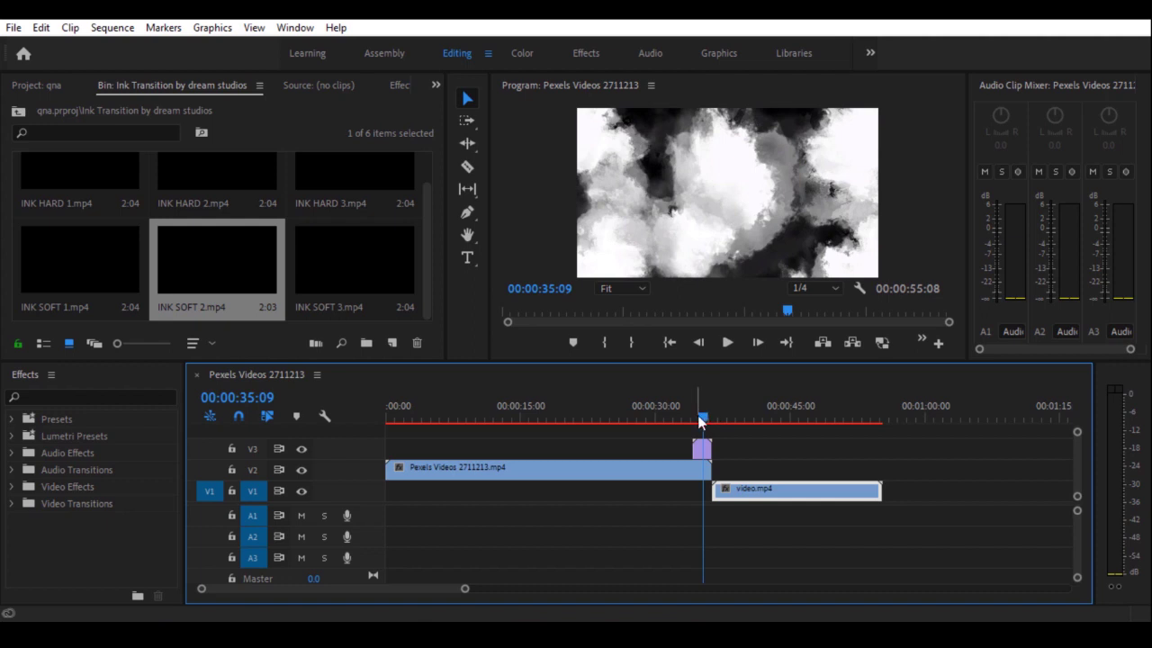
{"action": "left_click_drag", "start_coordinate": [705, 412], "coordinate": [706, 411]}
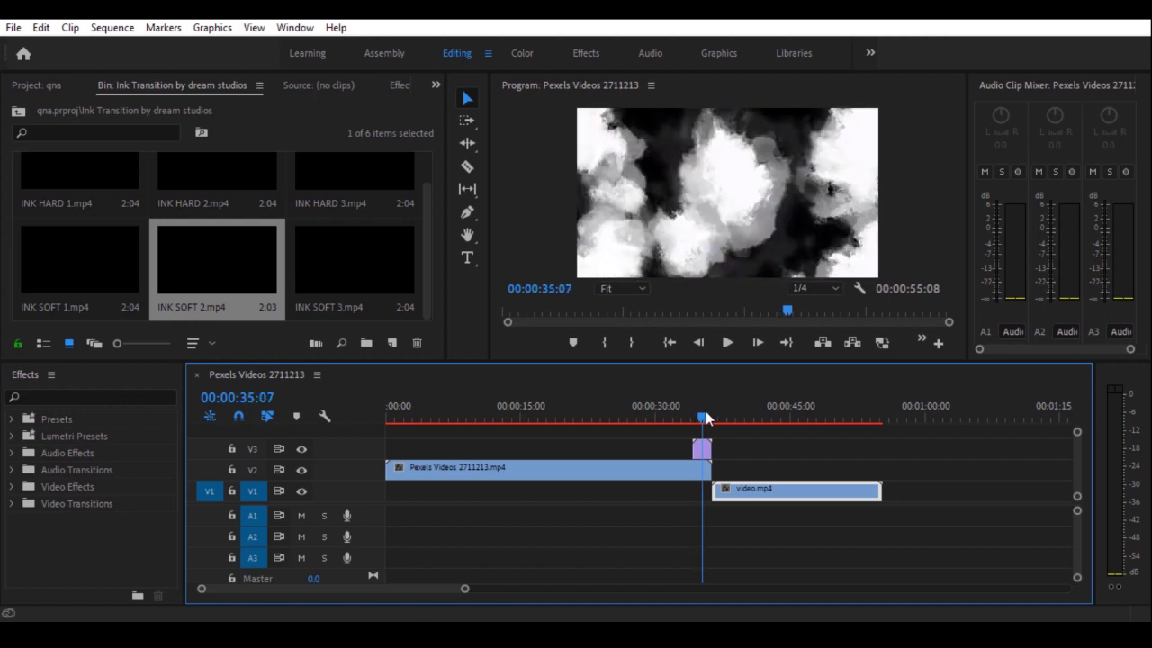
{"action": "left_click", "coordinate": [601, 447]}
{"action": "left_click", "coordinate": [482, 475]}
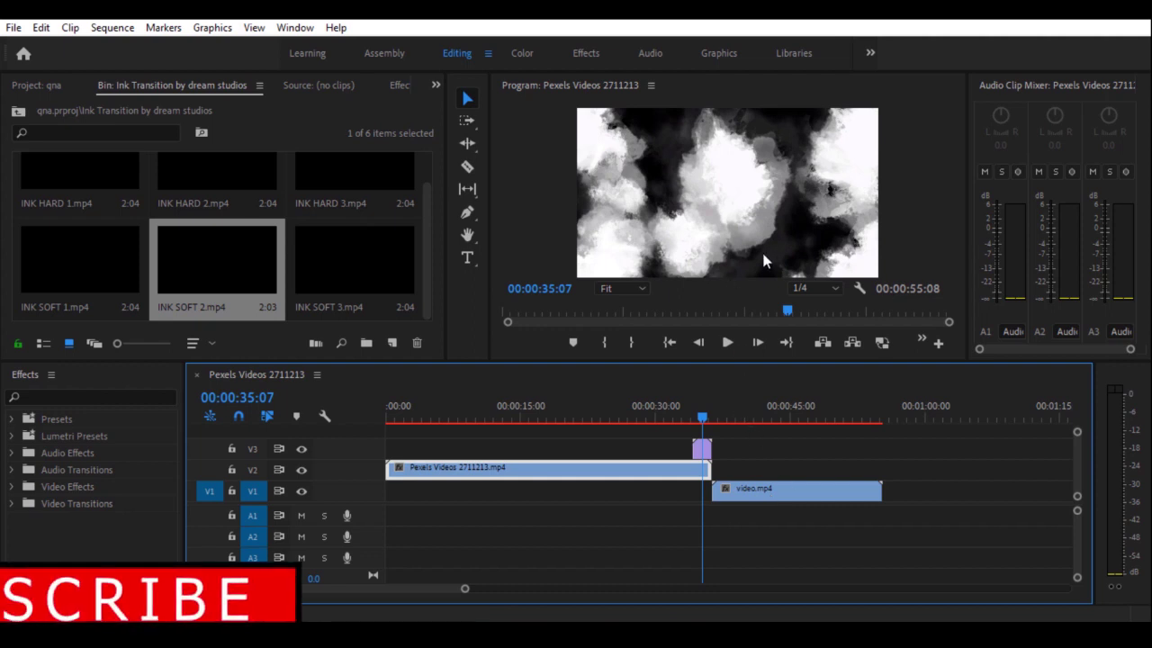
{"action": "left_click", "coordinate": [699, 416]}
{"action": "left_click_drag", "start_coordinate": [706, 419], "coordinate": [702, 419]}
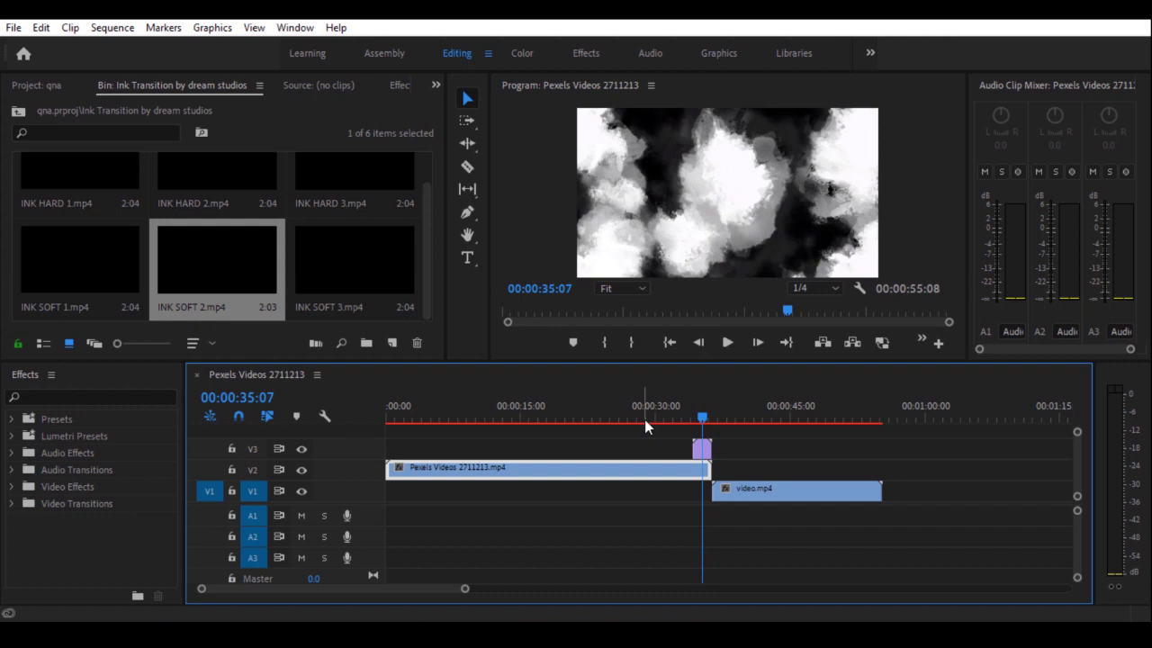
Step: Search the effects for 'track' and apply Track Matte Key to the Pexels clip on V2
{"action": "left_click", "coordinate": [58, 398]}
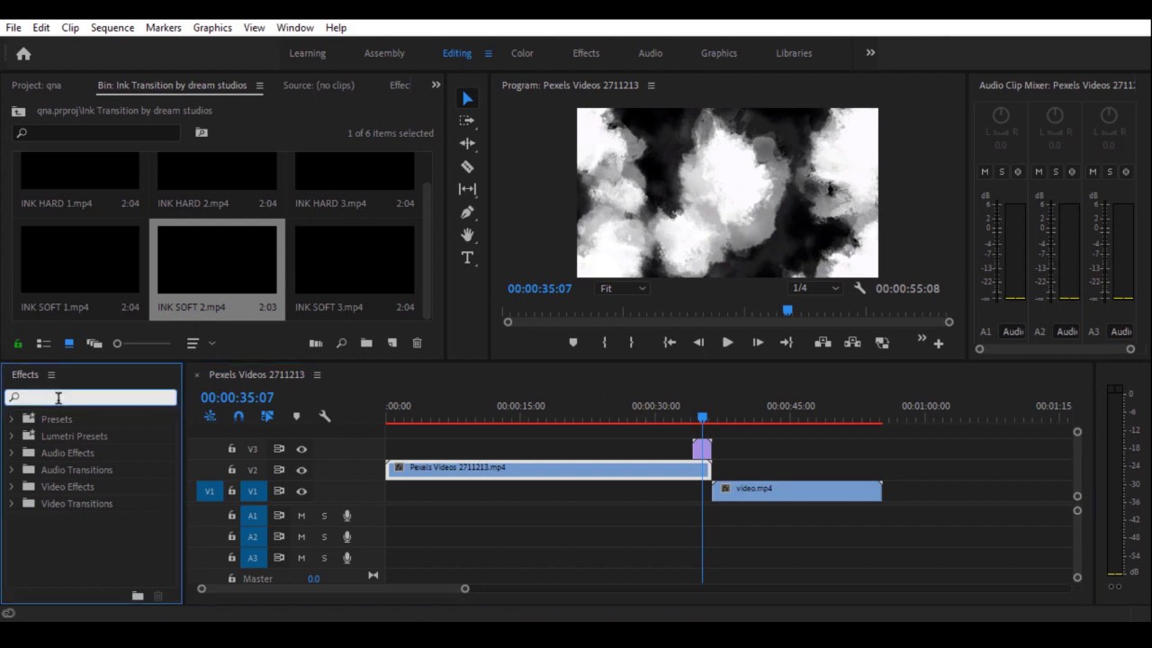
{"action": "type", "text": "tra"}
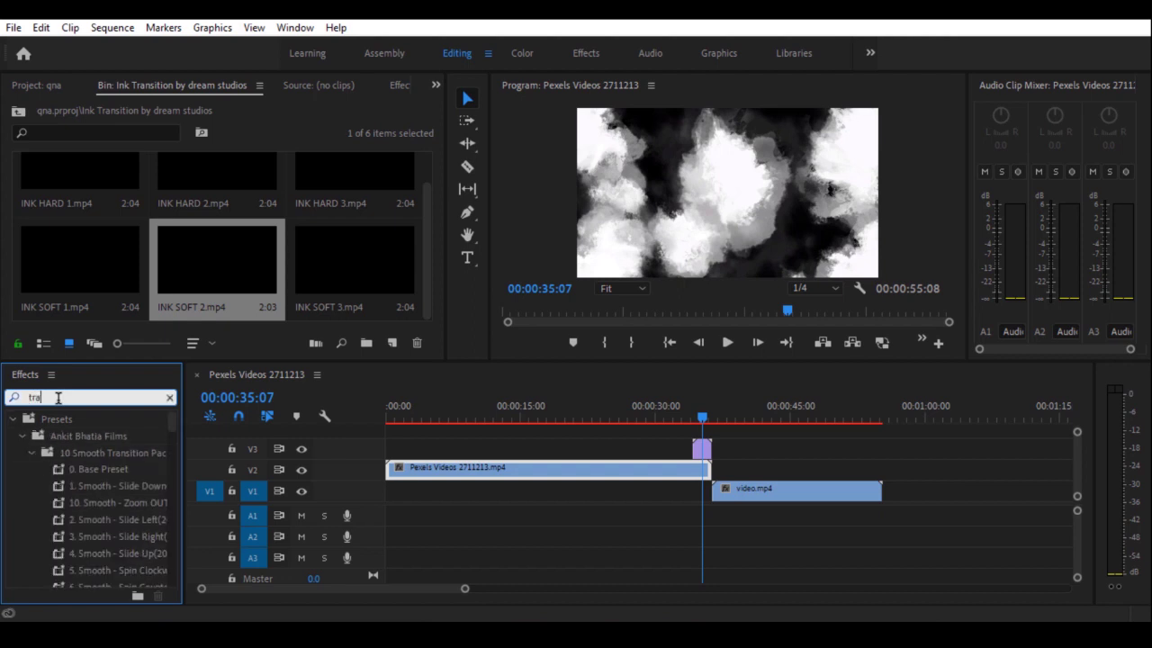
{"action": "type", "text": "ck"}
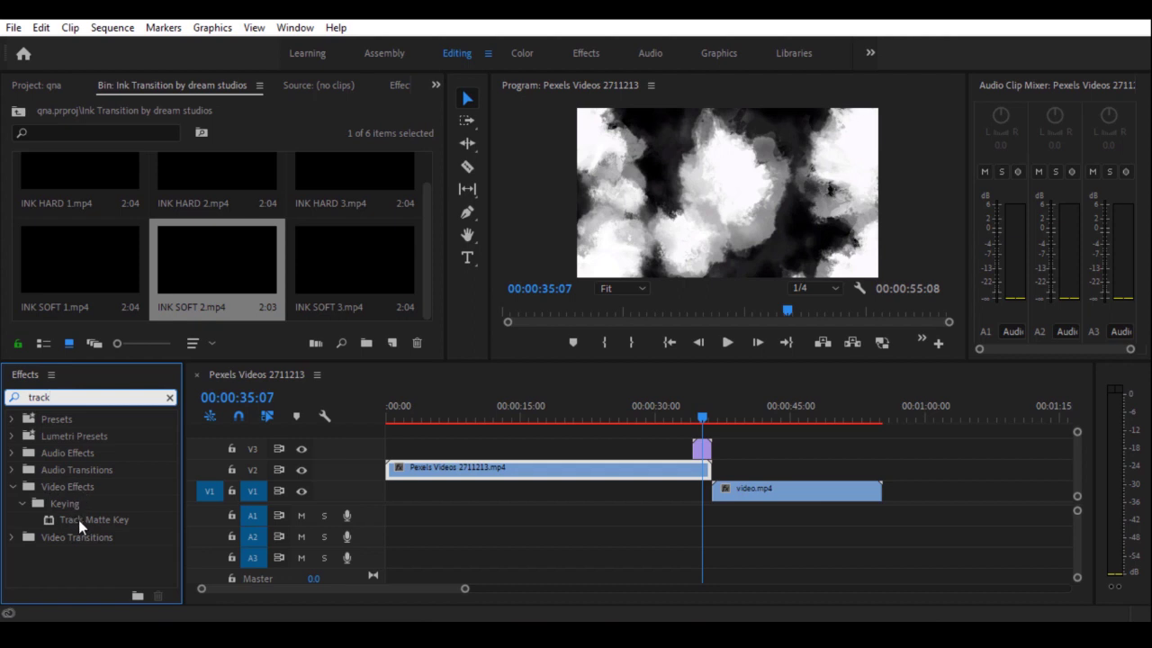
{"action": "left_click_drag", "start_coordinate": [92, 519], "coordinate": [482, 477]}
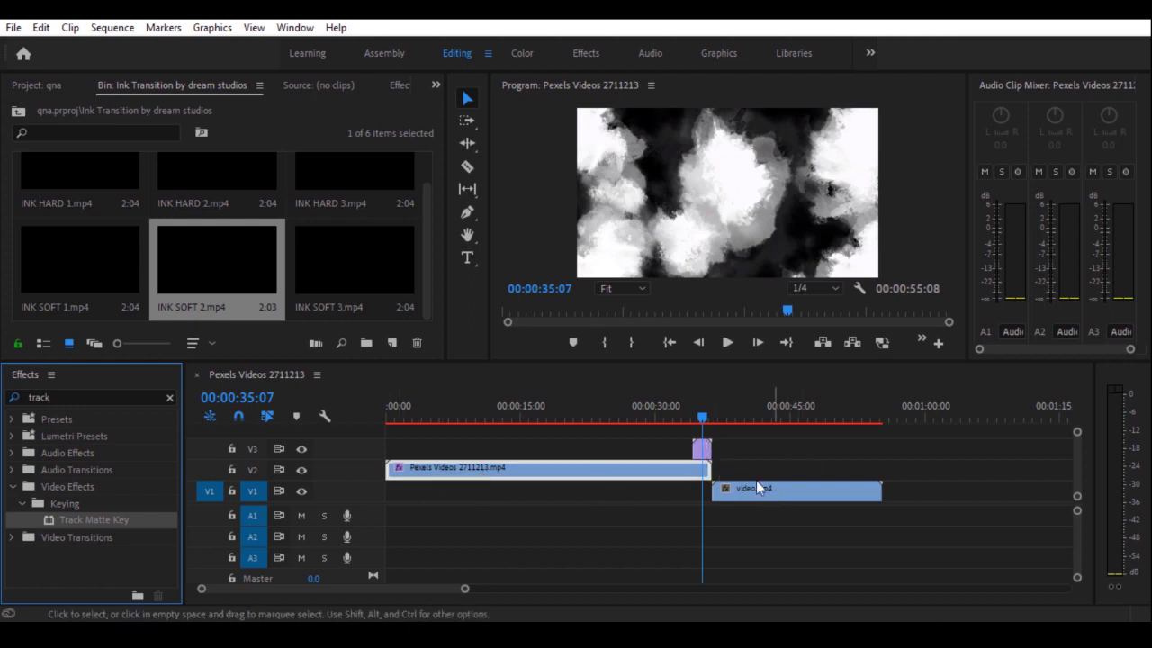
{"action": "left_click", "coordinate": [627, 473]}
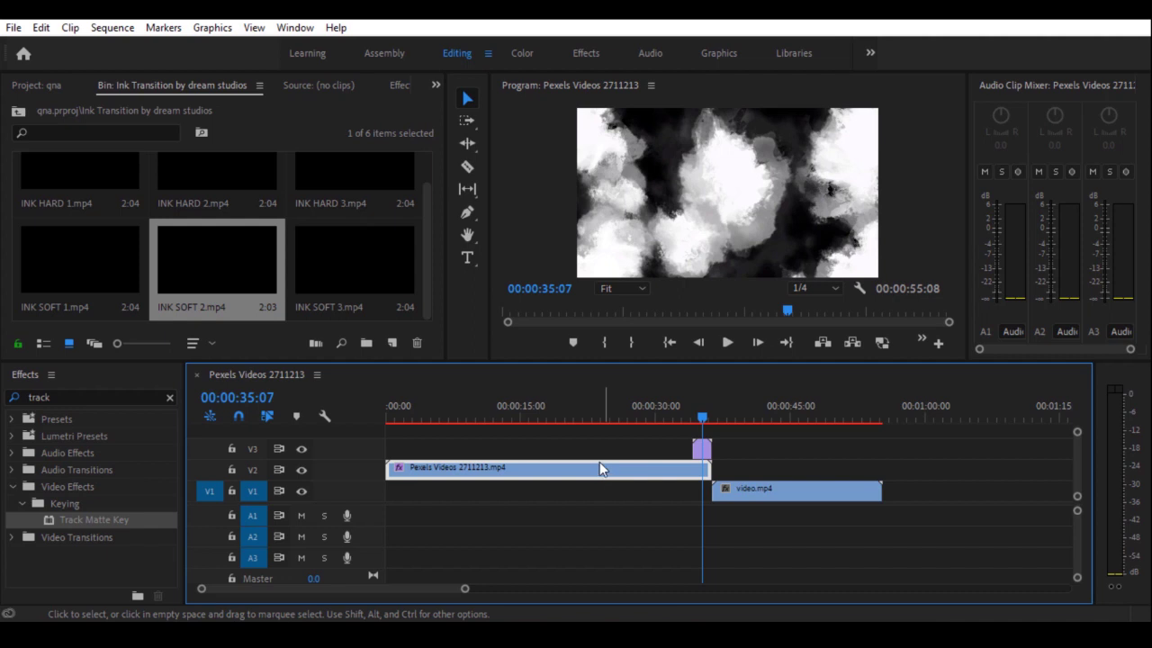
Step: Set Track Matte Key's Matte to Video 3 and Composite Using to Matte Luma
{"action": "left_click", "coordinate": [395, 84]}
{"action": "left_click_drag", "start_coordinate": [430, 153], "coordinate": [369, 281]}
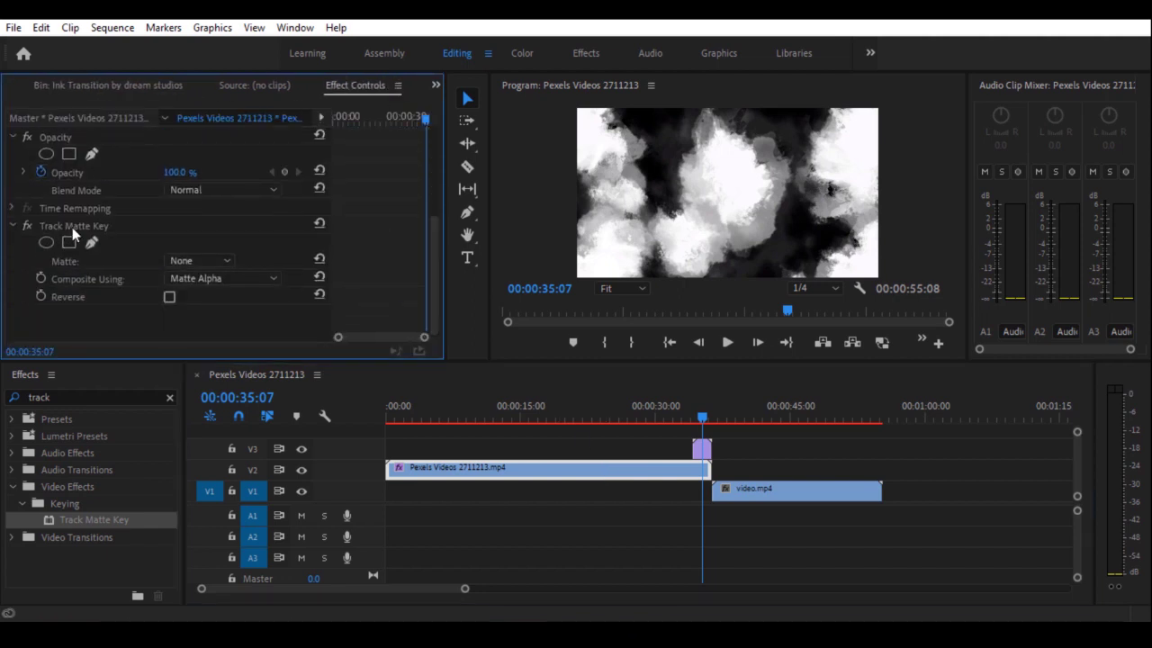
{"action": "left_click", "coordinate": [185, 261]}
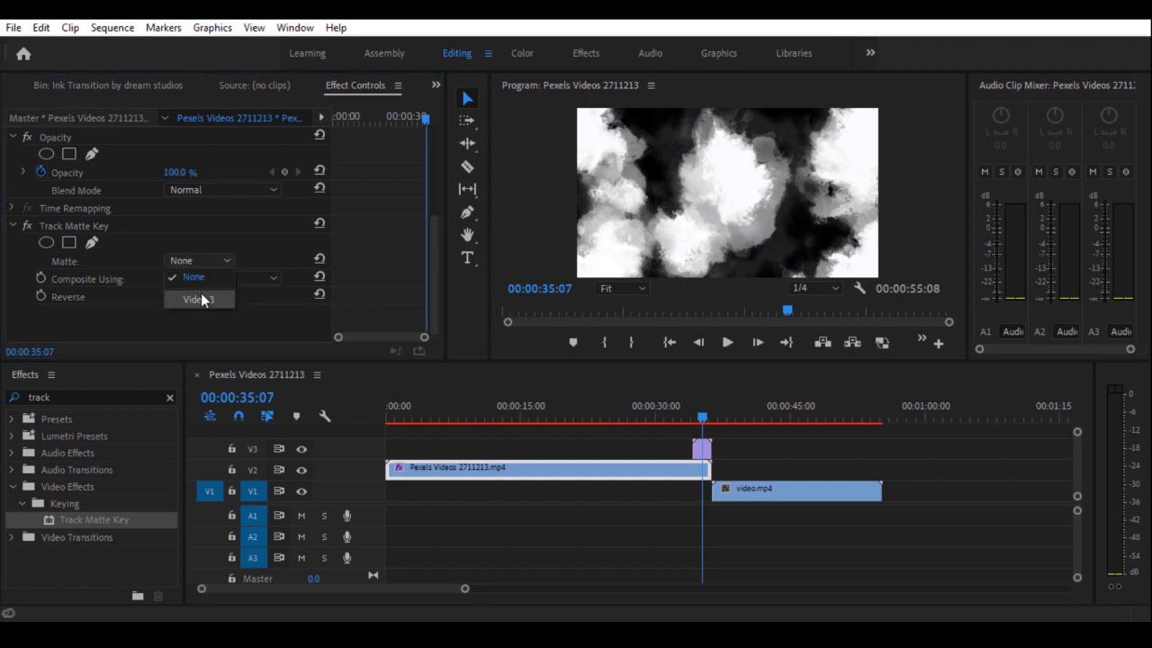
{"action": "left_click", "coordinate": [206, 302]}
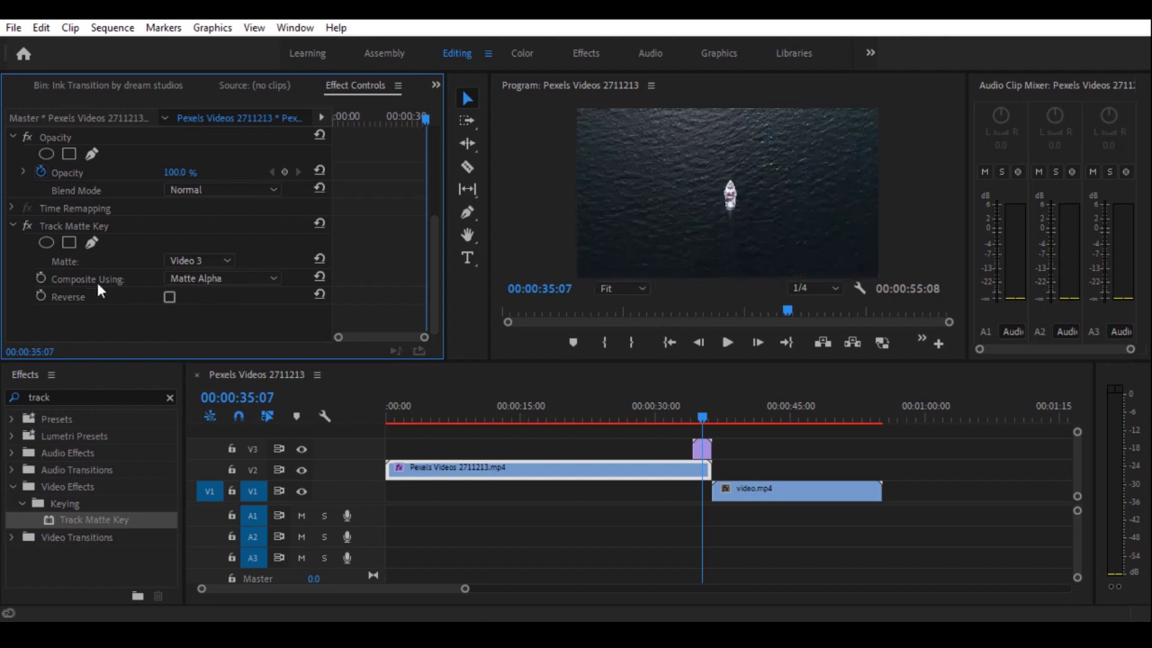
{"action": "left_click", "coordinate": [216, 279]}
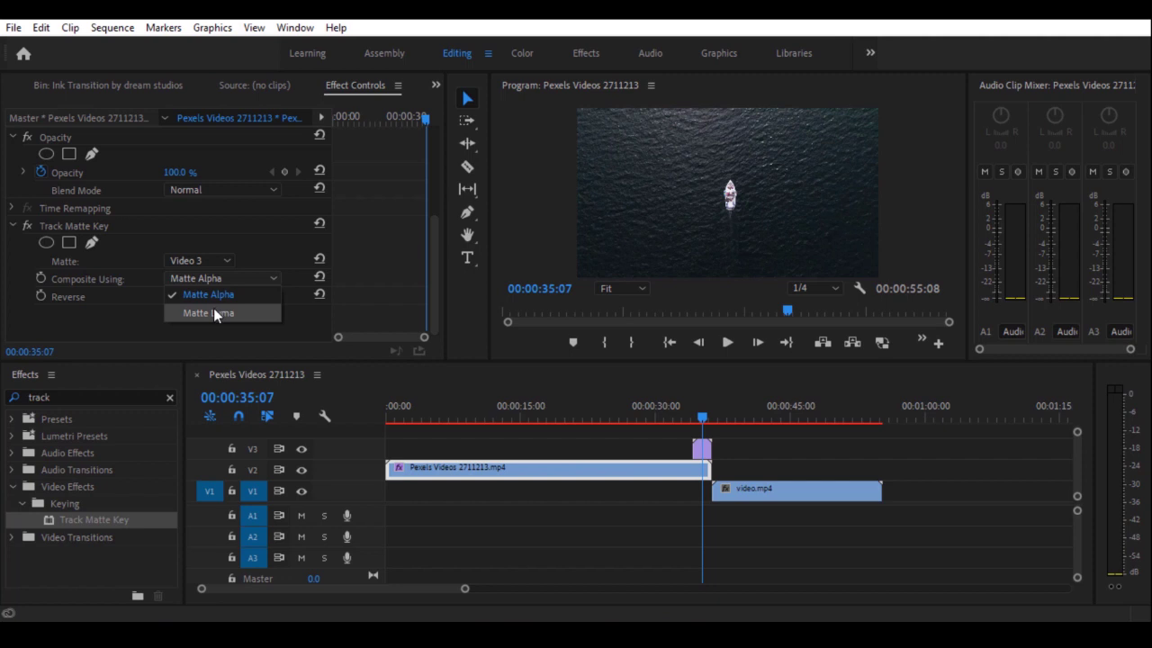
{"action": "left_click", "coordinate": [213, 313]}
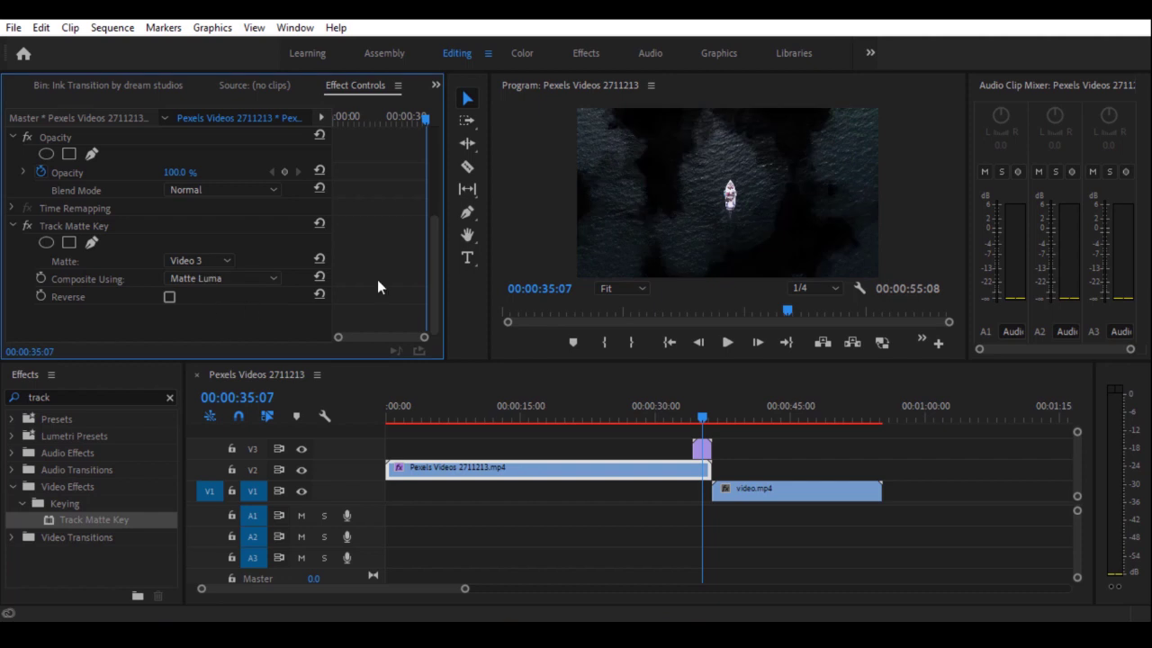
{"action": "mouse_move", "coordinate": [707, 419]}
{"action": "left_mouse_down"}
{"action": "mouse_move", "coordinate": [690, 418]}
{"action": "mouse_move", "coordinate": [713, 416]}
{"action": "mouse_move", "coordinate": [699, 412]}
{"action": "left_mouse_up"}
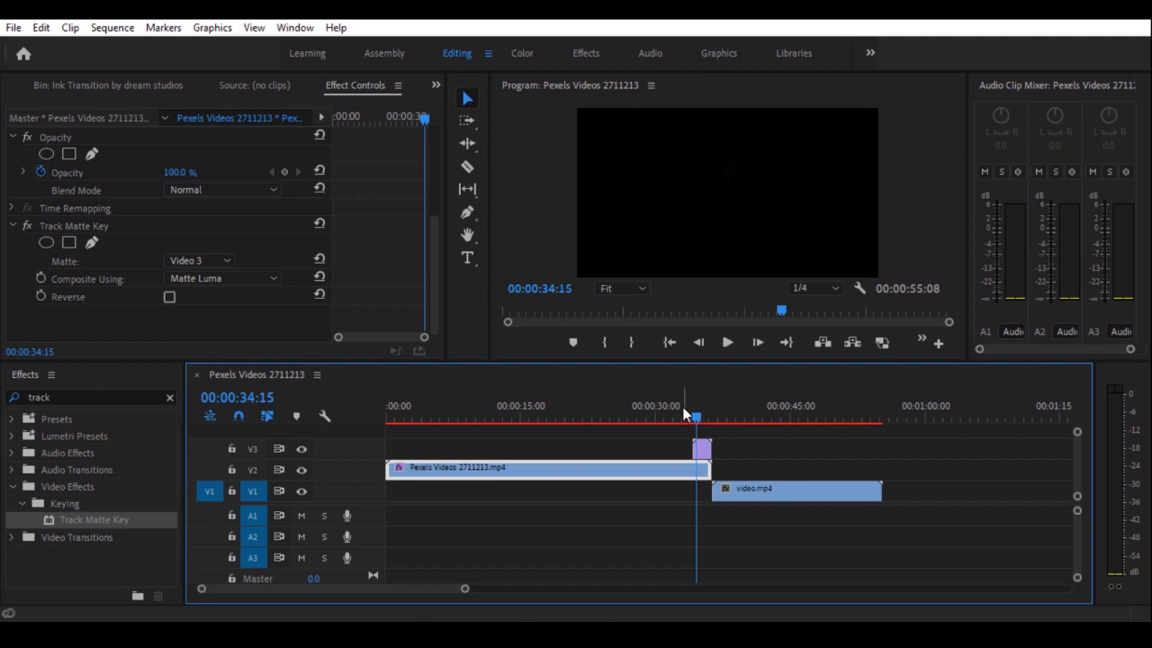
Step: Slide video.mp4 on V1 left so it starts at the playhead under the ink clip
{"action": "left_click_drag", "start_coordinate": [698, 419], "coordinate": [693, 417]}
{"action": "left_click", "coordinate": [743, 494]}
{"action": "left_click_drag", "start_coordinate": [744, 494], "coordinate": [724, 494]}
Step: Step through the ink-matted transition frames around 00:00:35 with the V2 clip selected
{"action": "left_click", "coordinate": [696, 417]}
{"action": "mouse_move", "coordinate": [698, 417]}
{"action": "left_mouse_down"}
{"action": "mouse_move", "coordinate": [715, 413]}
{"action": "mouse_move", "coordinate": [703, 406]}
{"action": "left_mouse_up"}
{"action": "left_click", "coordinate": [540, 467]}
{"action": "scroll", "coordinate": [418, 350], "scroll_direction": "down", "scroll_amount": 3}
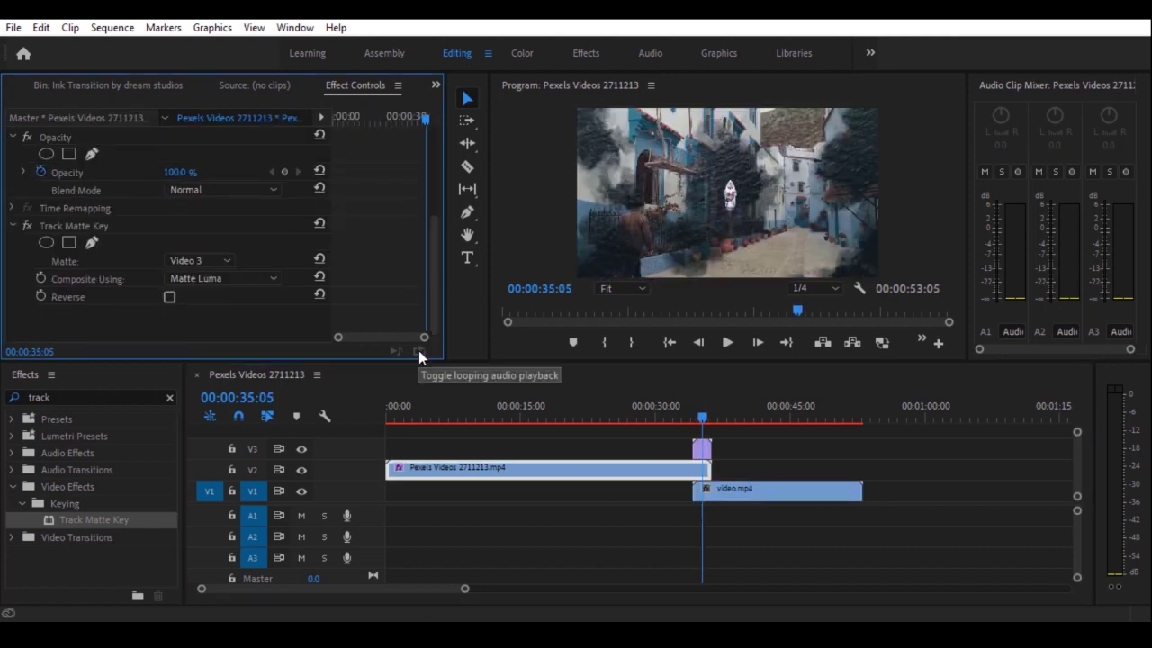
{"action": "mouse_move", "coordinate": [698, 415]}
{"action": "left_mouse_down"}
{"action": "mouse_move", "coordinate": [684, 417]}
{"action": "mouse_move", "coordinate": [703, 420]}
{"action": "left_mouse_up"}
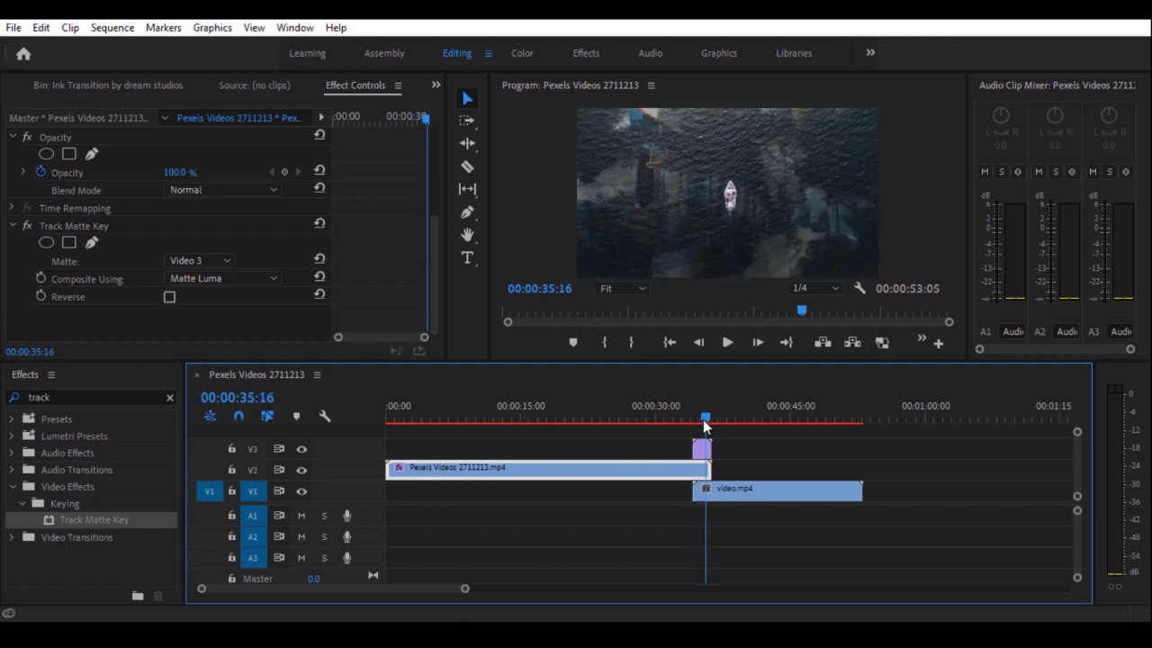
{"action": "left_click_drag", "start_coordinate": [706, 424], "coordinate": [702, 416]}
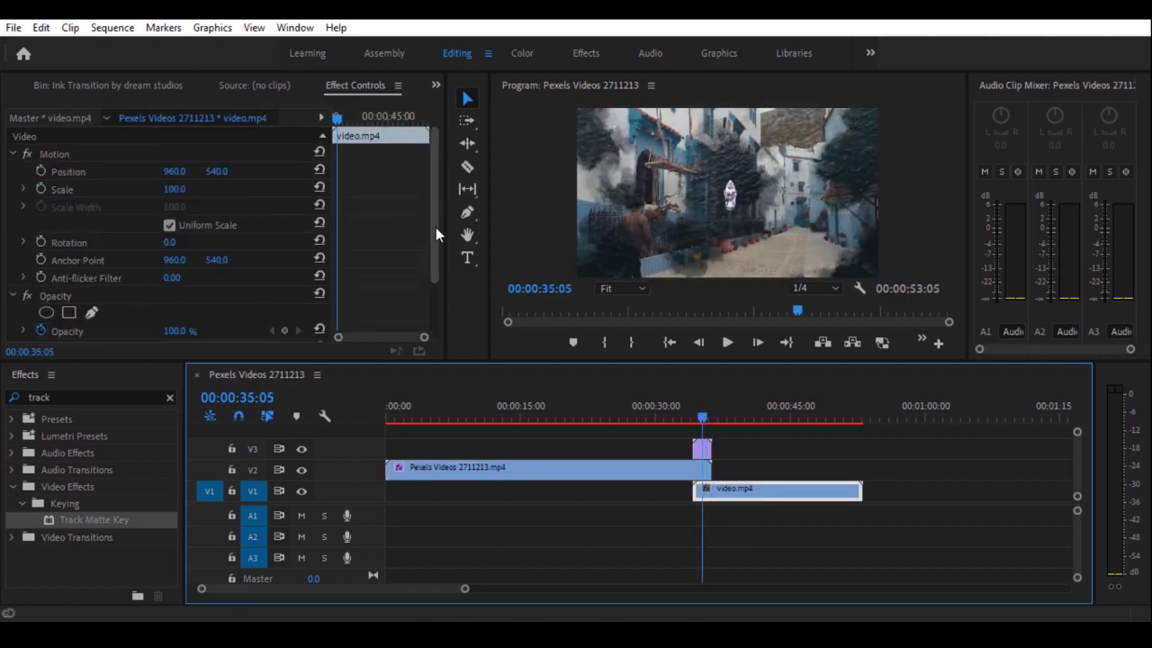
{"action": "left_click_drag", "start_coordinate": [436, 227], "coordinate": [428, 287]}
Step: Tick Reverse in the V2 Pexels clip's Track Matte Key
{"action": "left_click", "coordinate": [592, 473]}
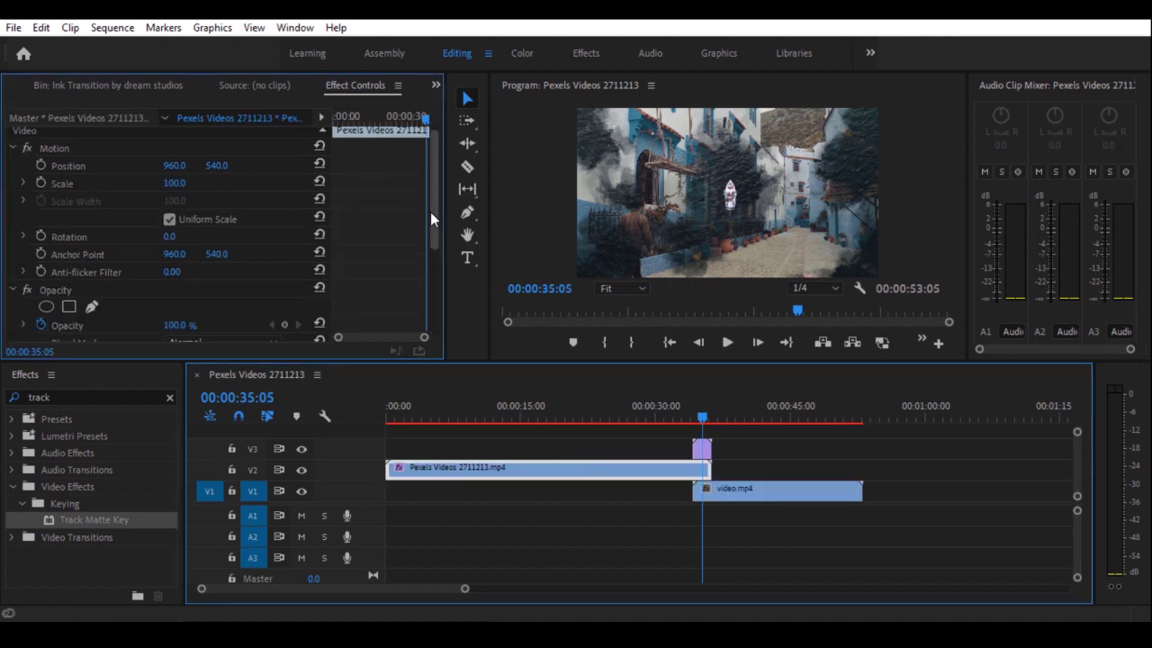
{"action": "left_click_drag", "start_coordinate": [430, 212], "coordinate": [429, 305]}
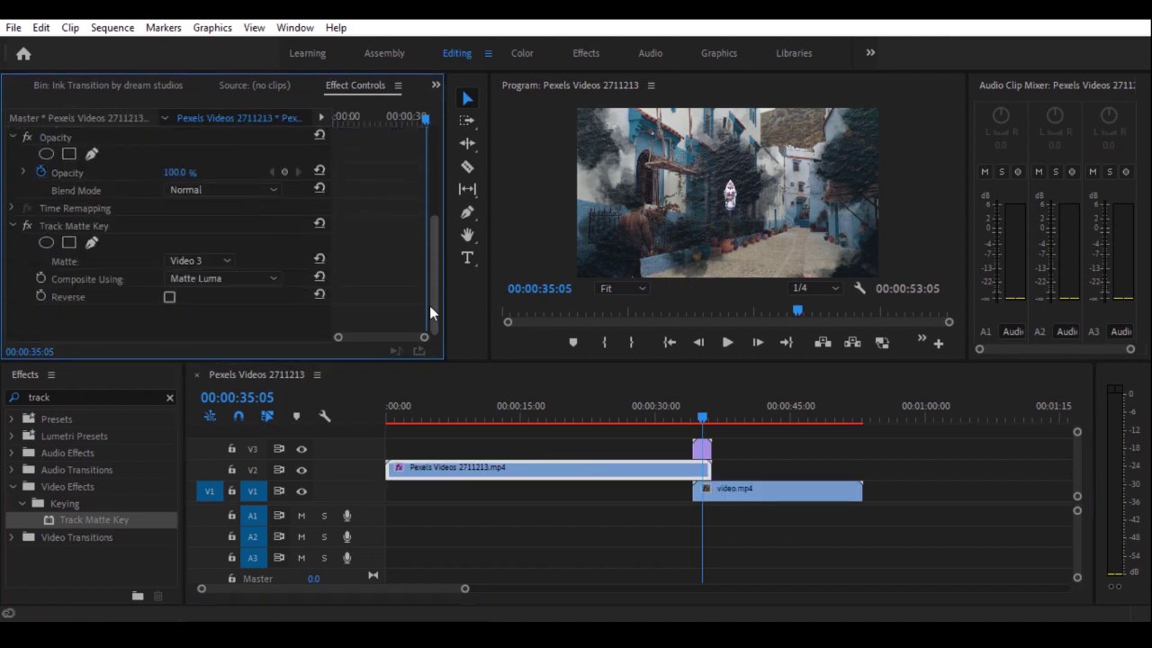
{"action": "left_click", "coordinate": [169, 298]}
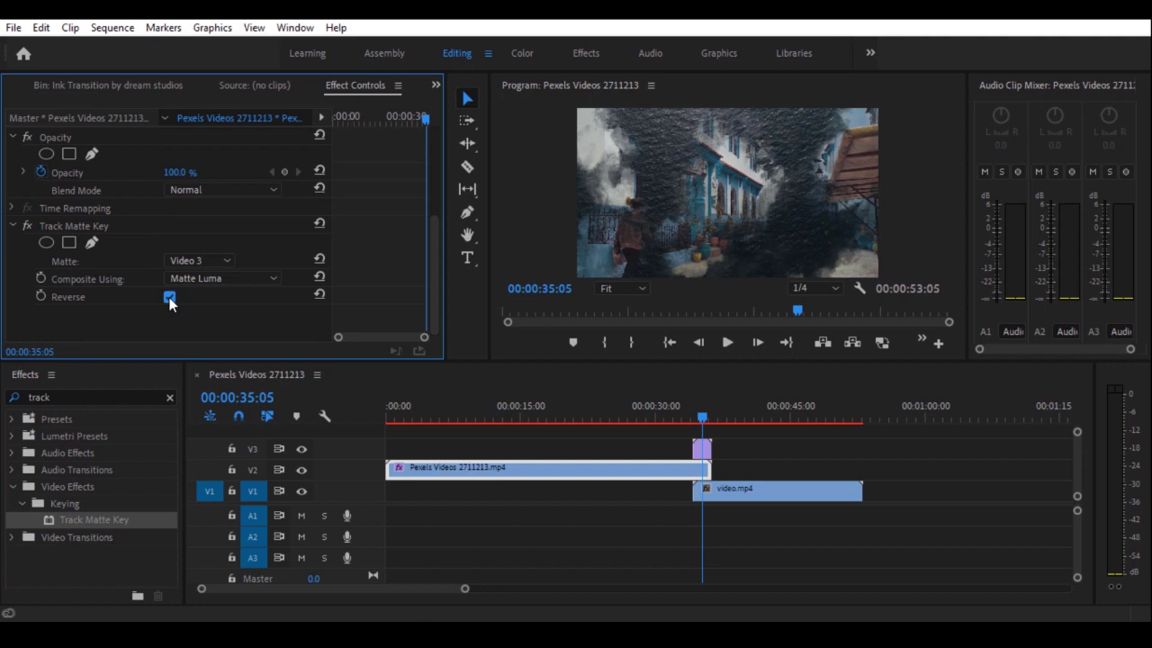
Step: Play back the first ink transition from just before the cut and scrub its end
{"action": "mouse_move", "coordinate": [700, 417]}
{"action": "left_mouse_down"}
{"action": "mouse_move", "coordinate": [660, 411]}
{"action": "mouse_move", "coordinate": [709, 405]}
{"action": "mouse_move", "coordinate": [695, 402]}
{"action": "left_mouse_up"}
{"action": "left_click", "coordinate": [729, 342]}
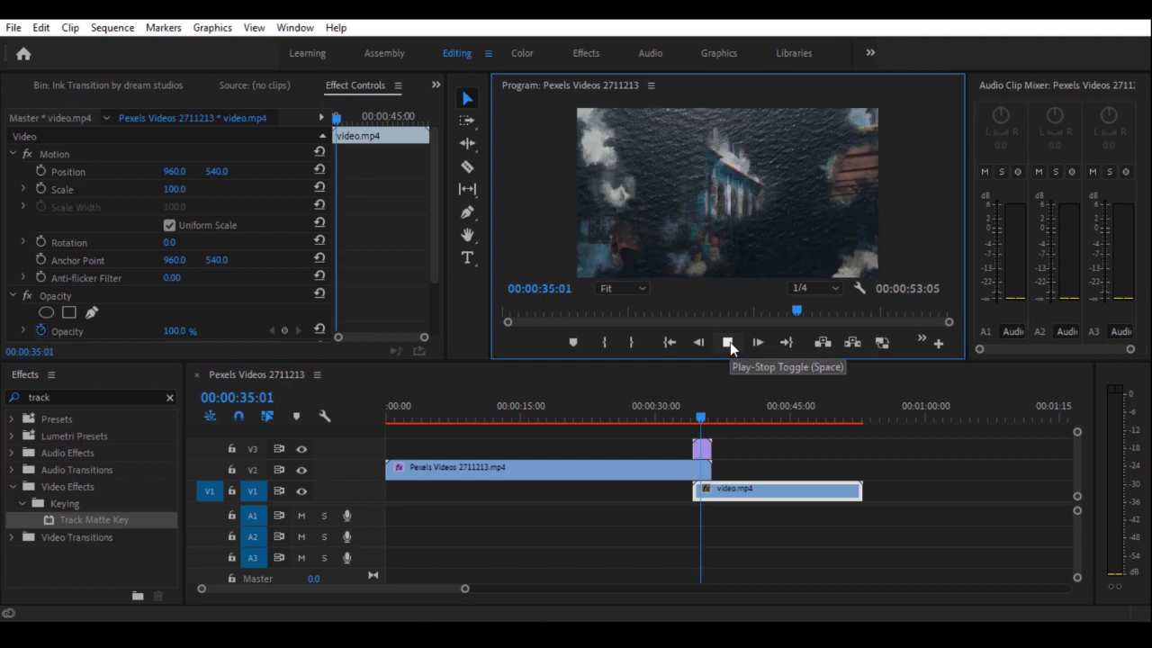
{"action": "key", "text": "space"}
{"action": "left_click_drag", "start_coordinate": [697, 418], "coordinate": [717, 416]}
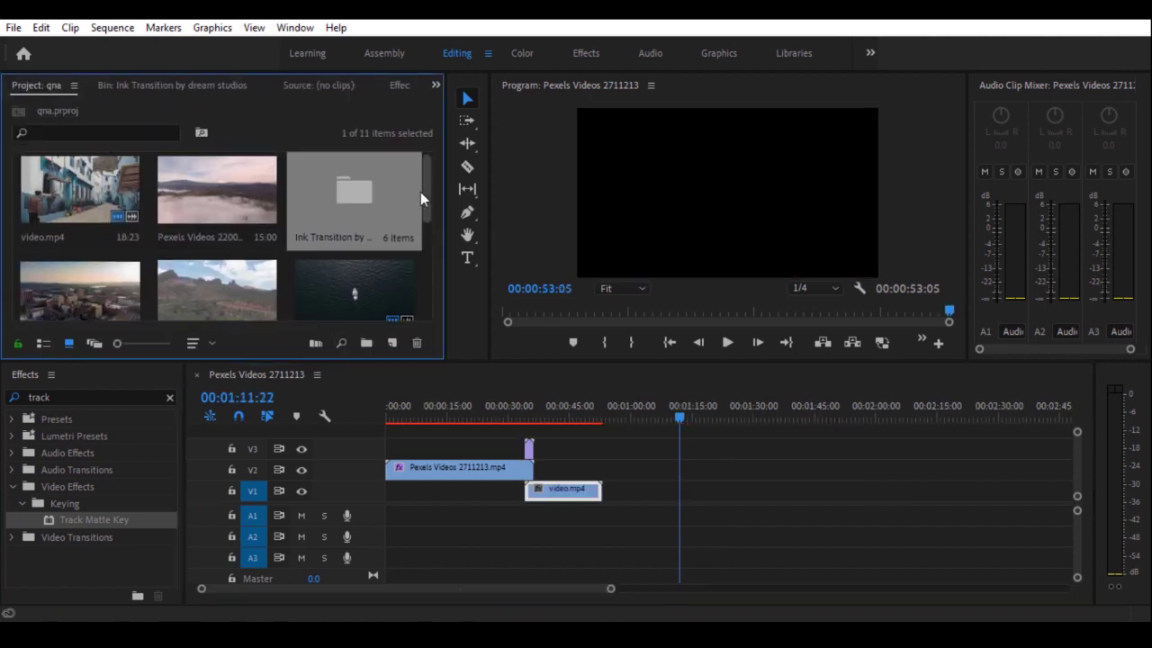
Step: Add one Pexels clip to V2 at the playhead and a second Pexels clip on V1 after it
{"action": "left_click", "coordinate": [213, 284]}
{"action": "left_click_drag", "start_coordinate": [636, 412], "coordinate": [711, 468]}
{"action": "left_click_drag", "start_coordinate": [83, 294], "coordinate": [823, 490]}
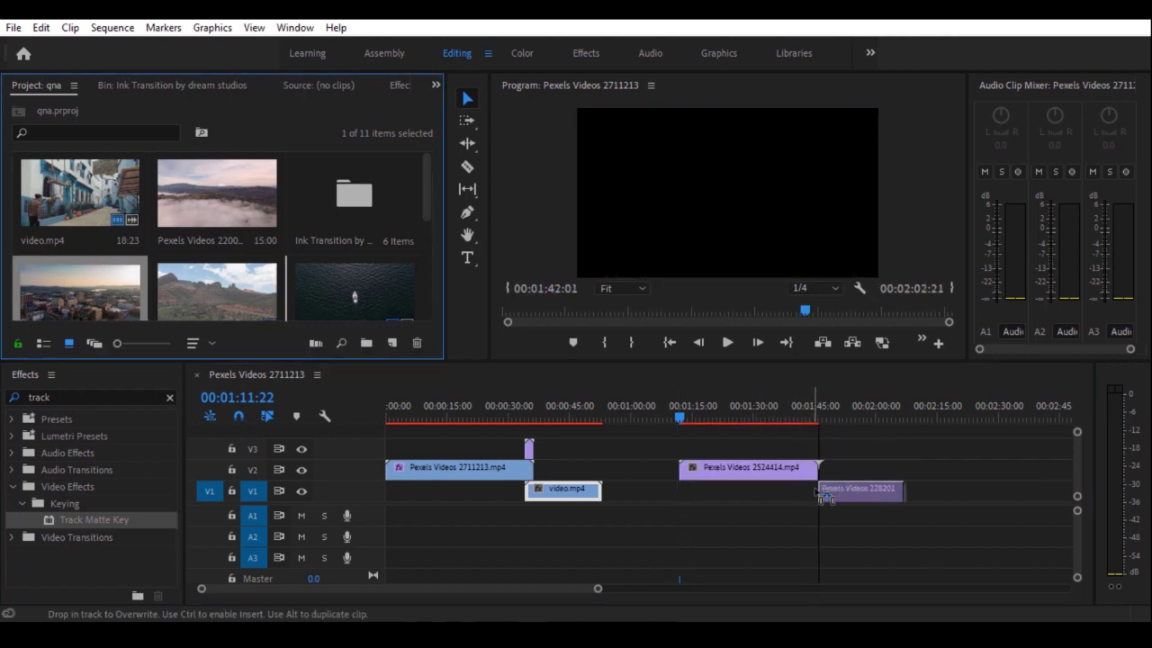
{"action": "left_click_drag", "start_coordinate": [768, 434], "coordinate": [806, 426]}
Step: Place INK HARD 2 on V3 over the new cut and apply Track Matte Key to Pexels Videos 2524414
{"action": "double_click", "coordinate": [369, 200]}
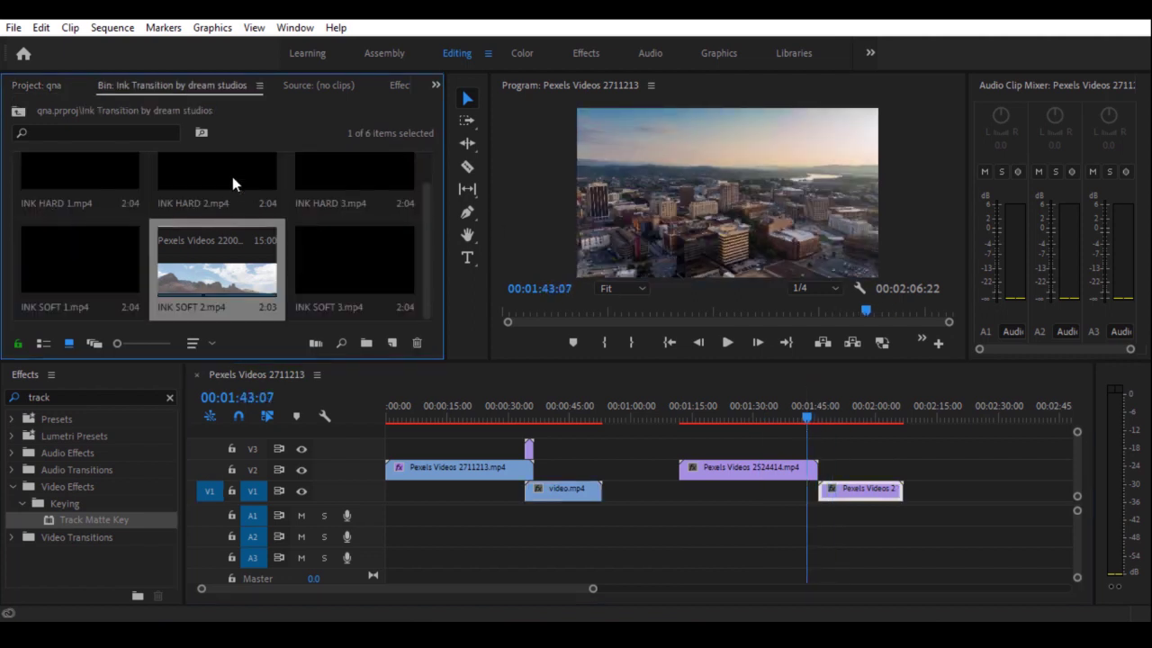
{"action": "mouse_move", "coordinate": [763, 389]}
{"action": "left_mouse_down"}
{"action": "mouse_move", "coordinate": [812, 443]}
{"action": "mouse_move", "coordinate": [826, 436]}
{"action": "left_mouse_up"}
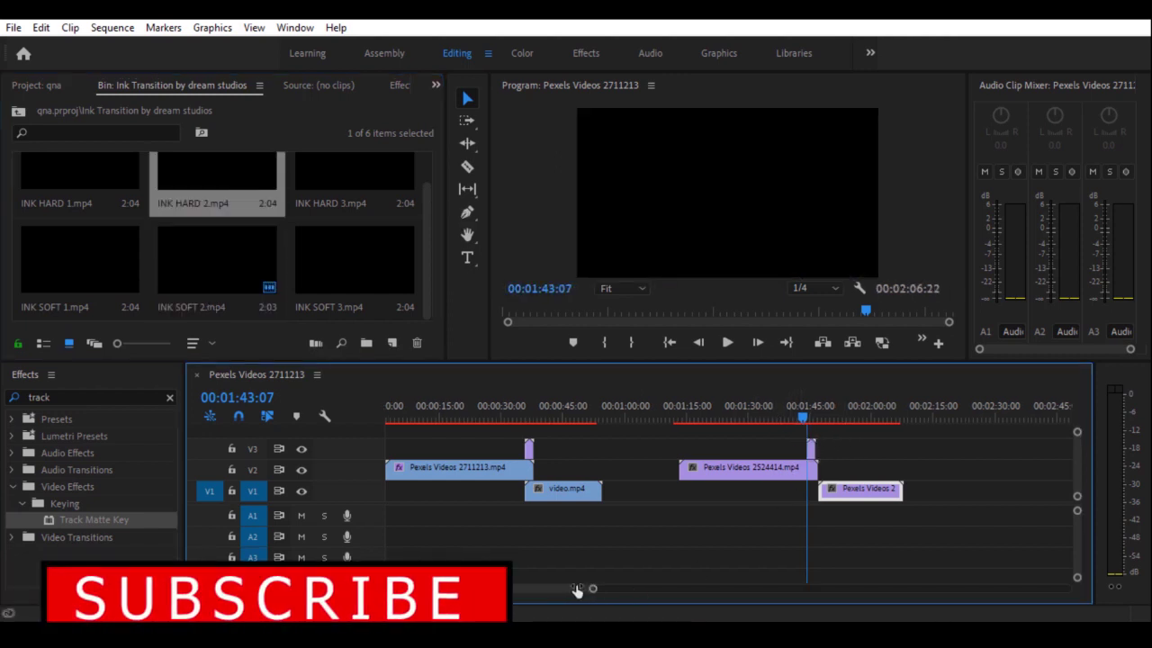
{"action": "left_click_drag", "start_coordinate": [590, 589], "coordinate": [560, 589]}
{"action": "left_click_drag", "start_coordinate": [737, 449], "coordinate": [742, 450]}
{"action": "left_click", "coordinate": [734, 419]}
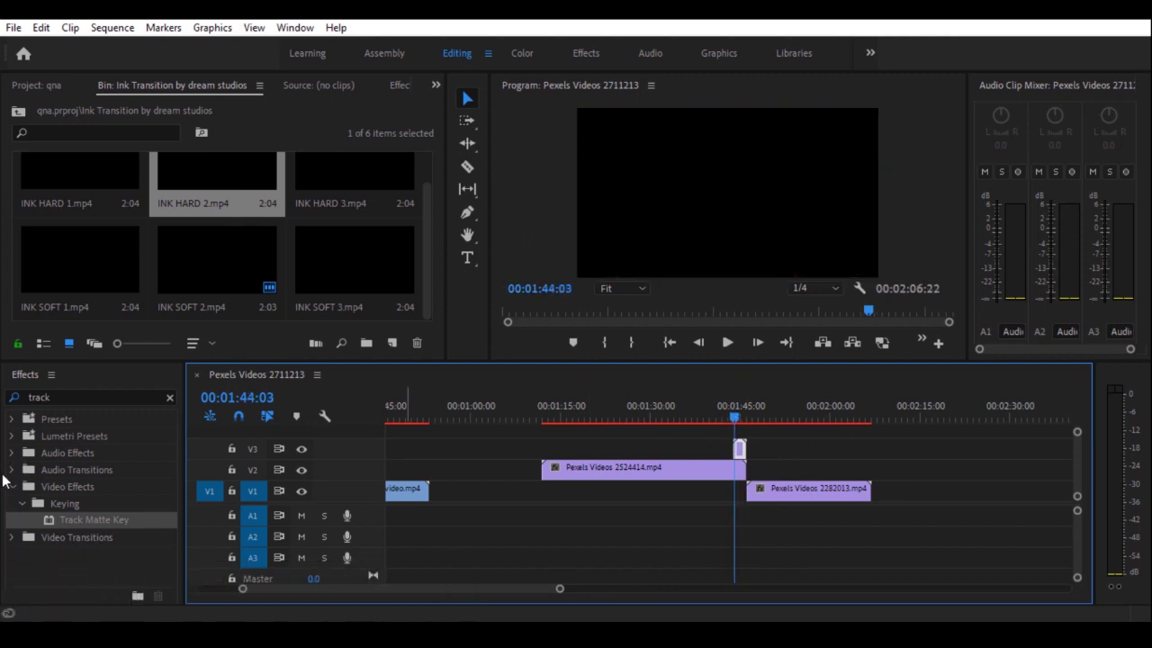
{"action": "left_click_drag", "start_coordinate": [81, 517], "coordinate": [566, 470]}
Step: Set the second matte to Video 3, Matte Luma, reversed, and slide Pexels Videos 2282013 left to the playhead
{"action": "left_click", "coordinate": [396, 85]}
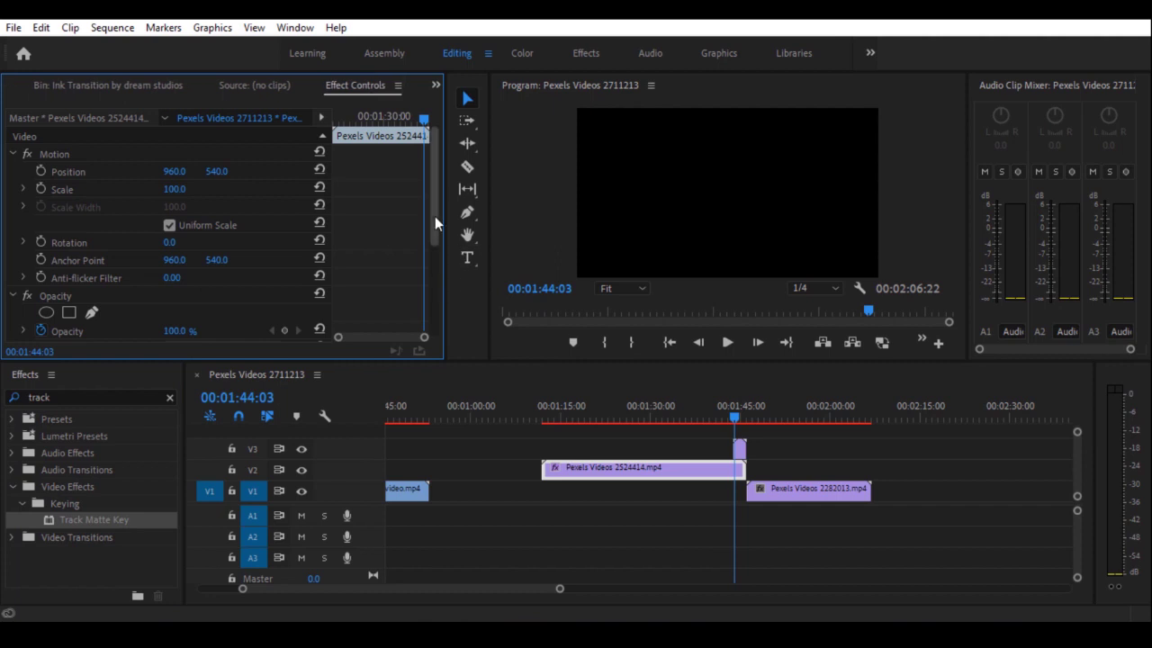
{"action": "scroll", "coordinate": [435, 216], "scroll_direction": "down", "scroll_amount": 5}
{"action": "left_click", "coordinate": [211, 262]}
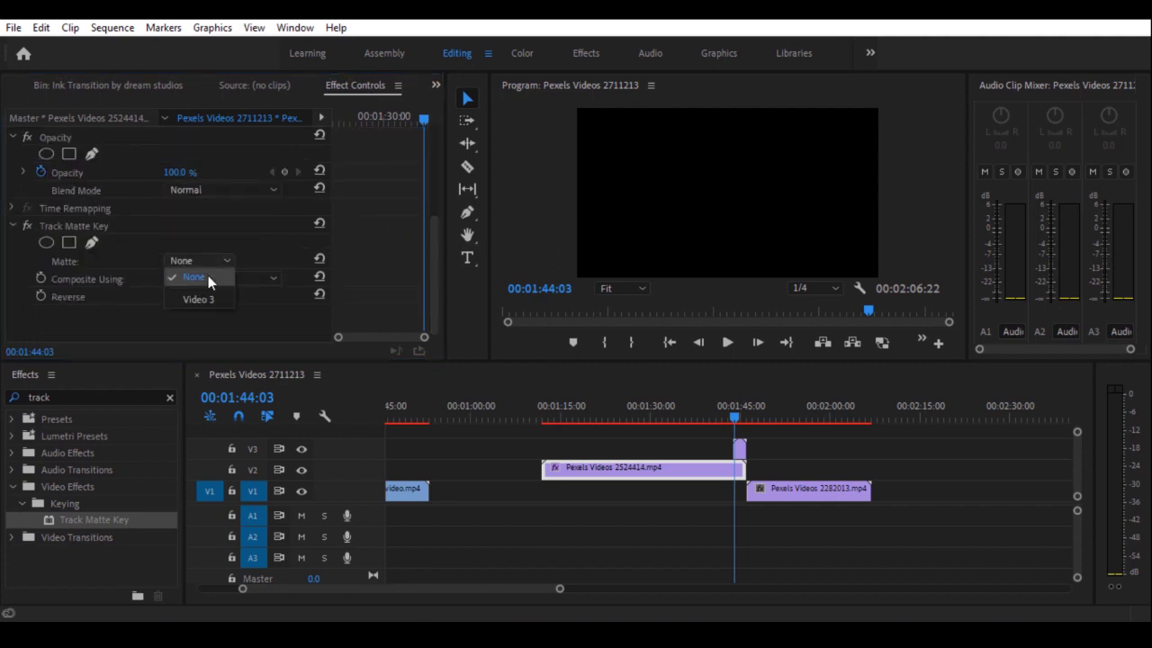
{"action": "left_click", "coordinate": [231, 306]}
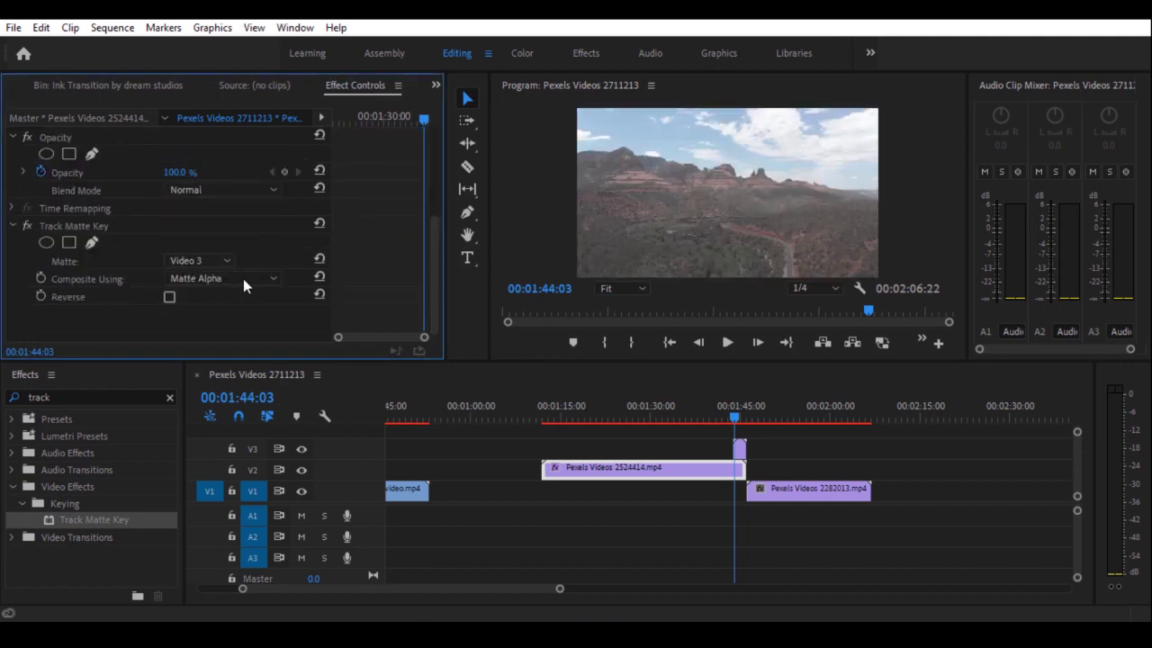
{"action": "left_click", "coordinate": [243, 278]}
{"action": "left_click", "coordinate": [241, 314]}
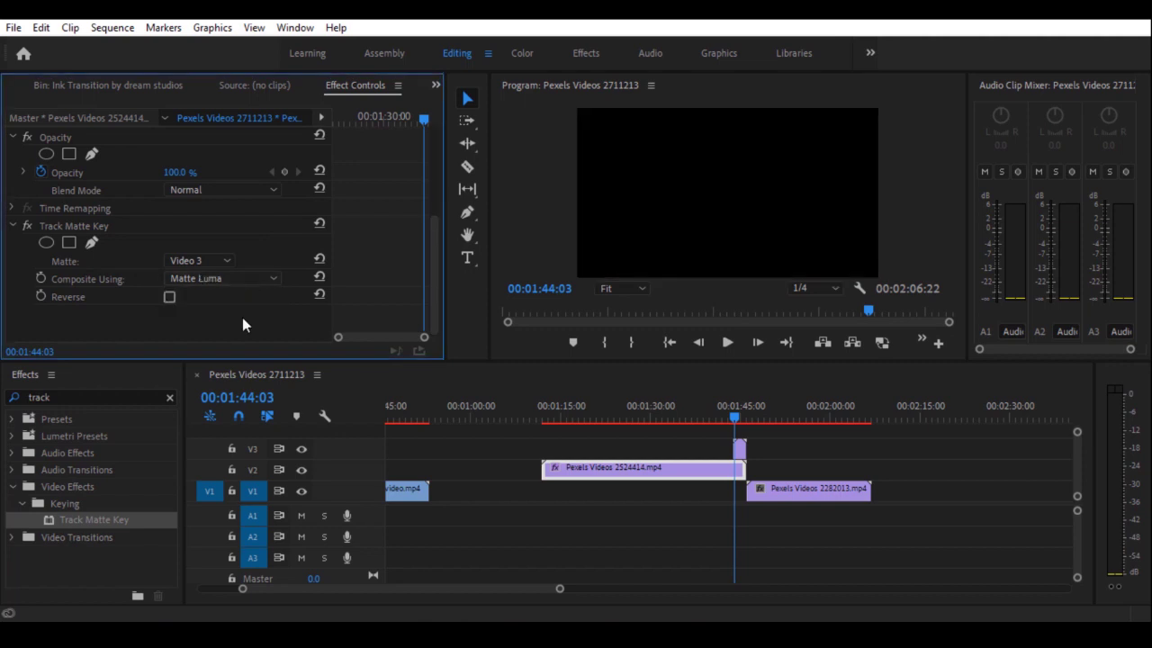
{"action": "left_click", "coordinate": [169, 298]}
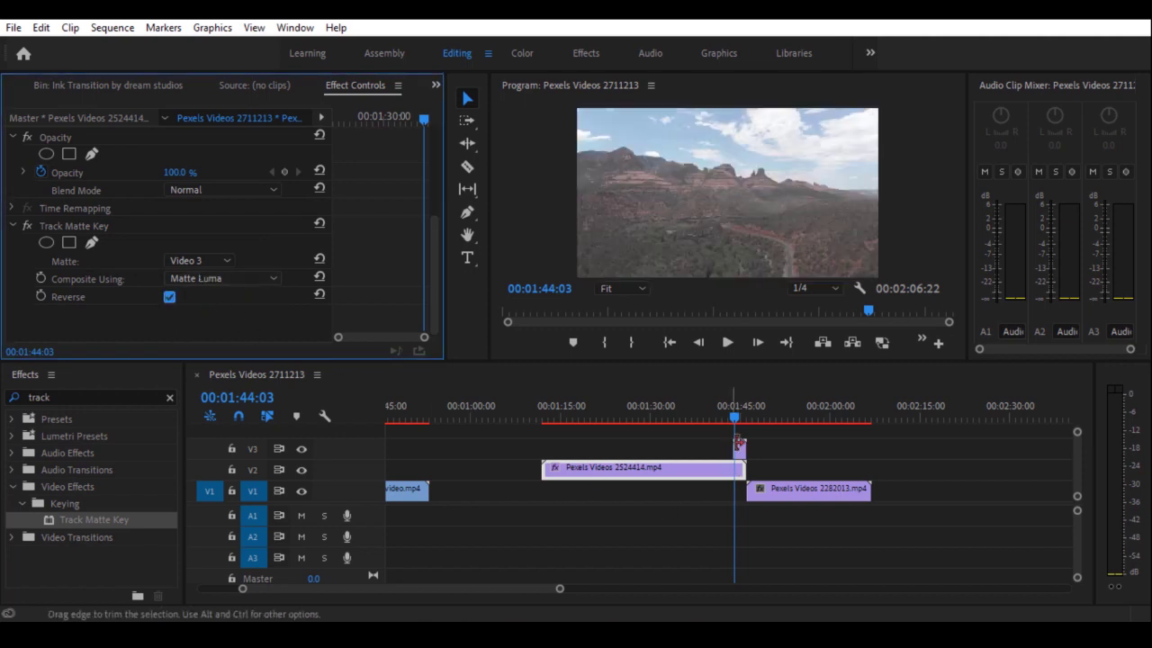
{"action": "left_click", "coordinate": [762, 490]}
{"action": "left_click_drag", "start_coordinate": [762, 491], "coordinate": [750, 491]}
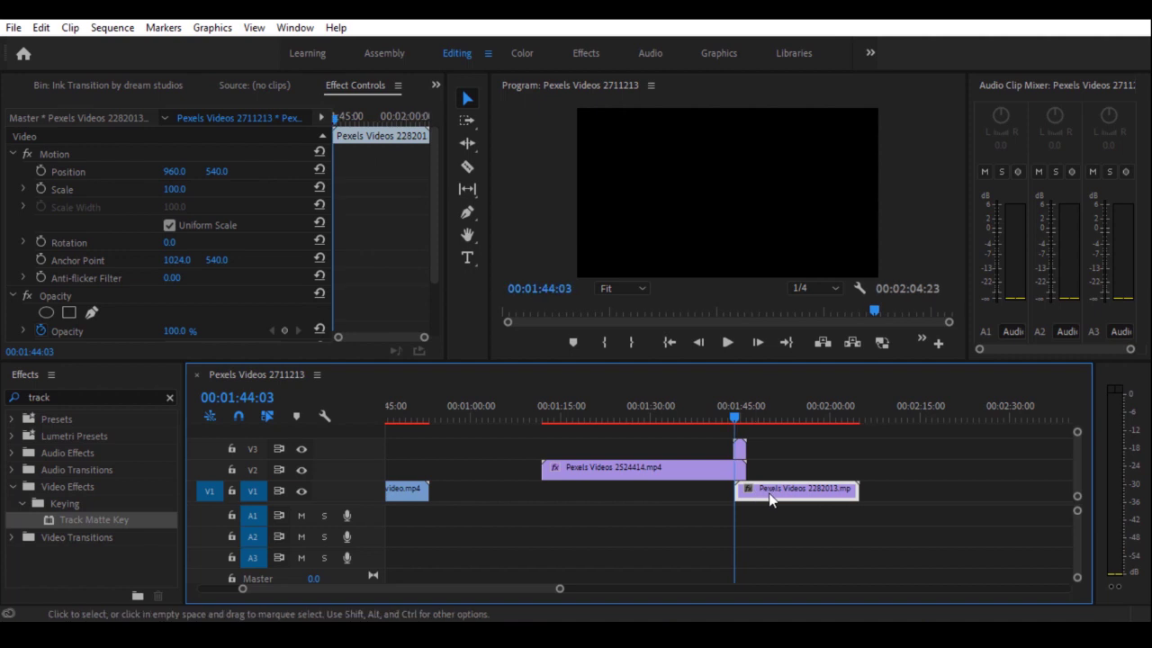
Step: Preview the second ink transition near 01:44:20 and zoom the timeline out
{"action": "left_click", "coordinate": [727, 419]}
{"action": "left_click_drag", "start_coordinate": [725, 420], "coordinate": [739, 417]}
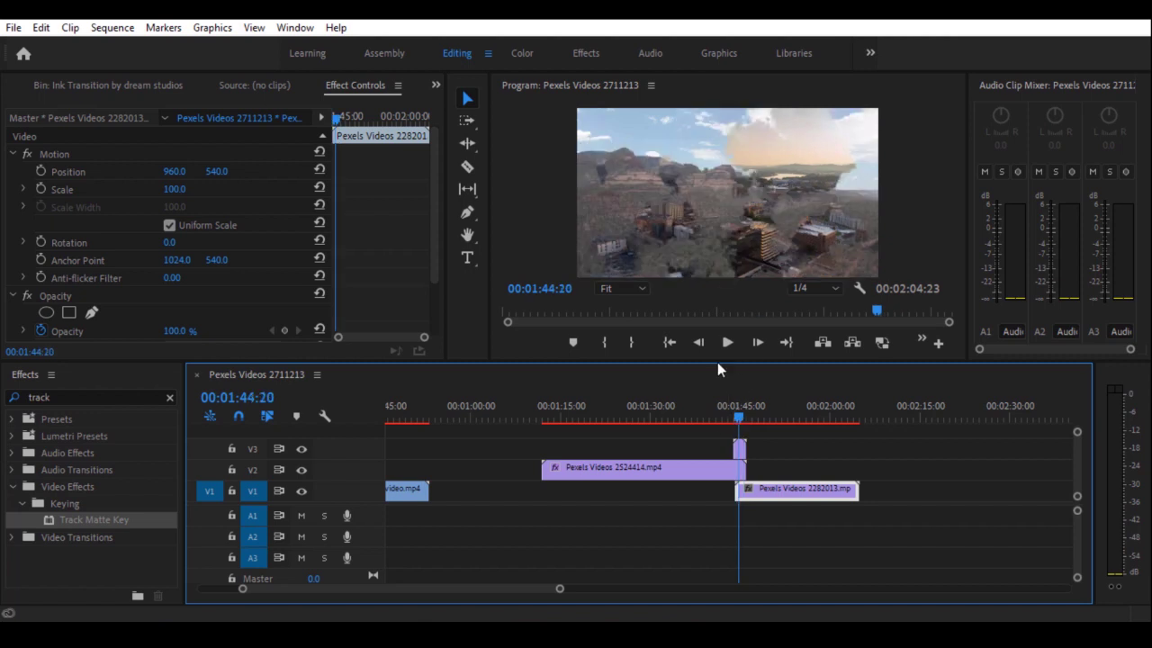
{"action": "left_click_drag", "start_coordinate": [558, 588], "coordinate": [627, 590]}
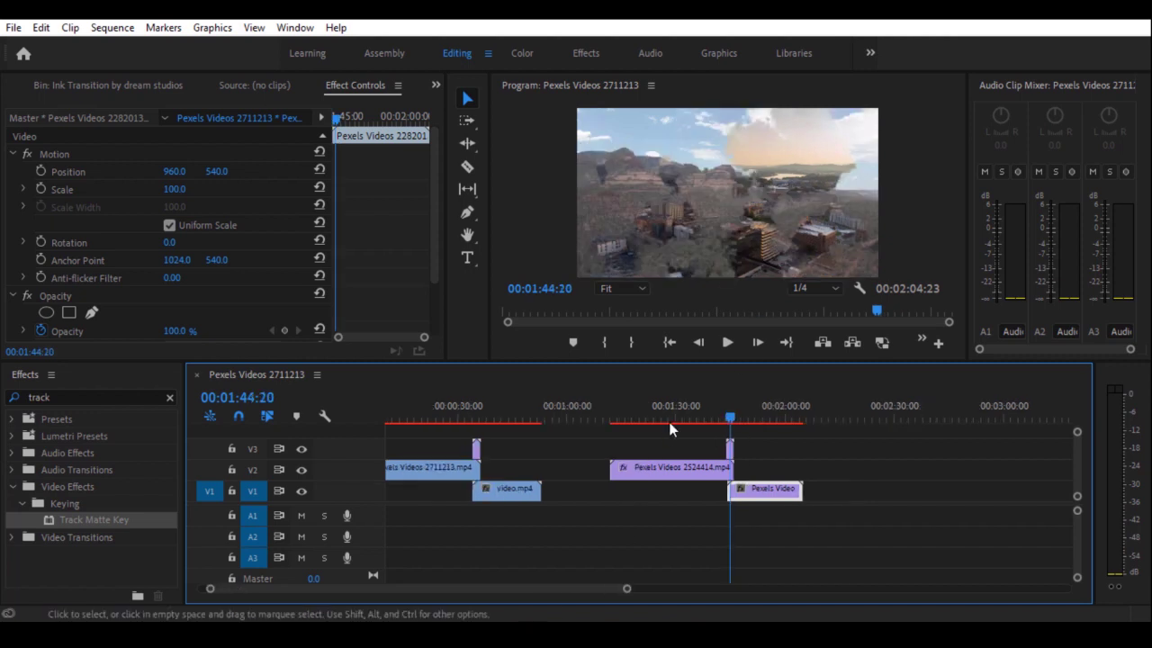
Step: Step through the first ink transition, then bring the Ink Transition bin back into view
{"action": "left_click_drag", "start_coordinate": [486, 405], "coordinate": [482, 409]}
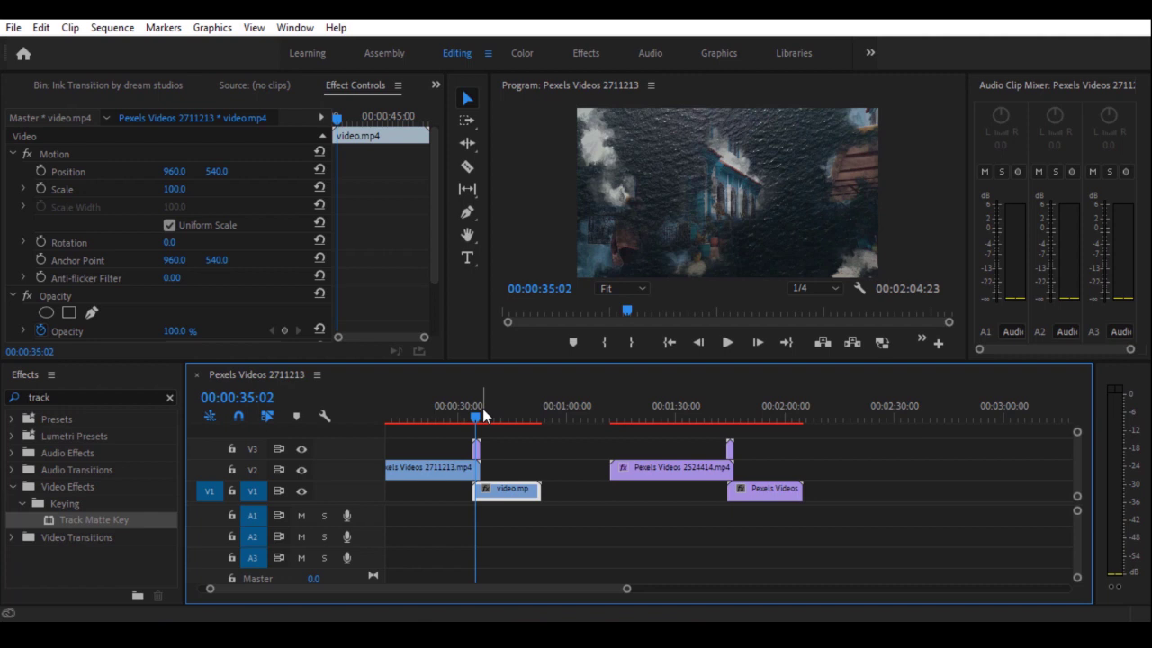
{"action": "left_click_drag", "start_coordinate": [477, 413], "coordinate": [730, 425]}
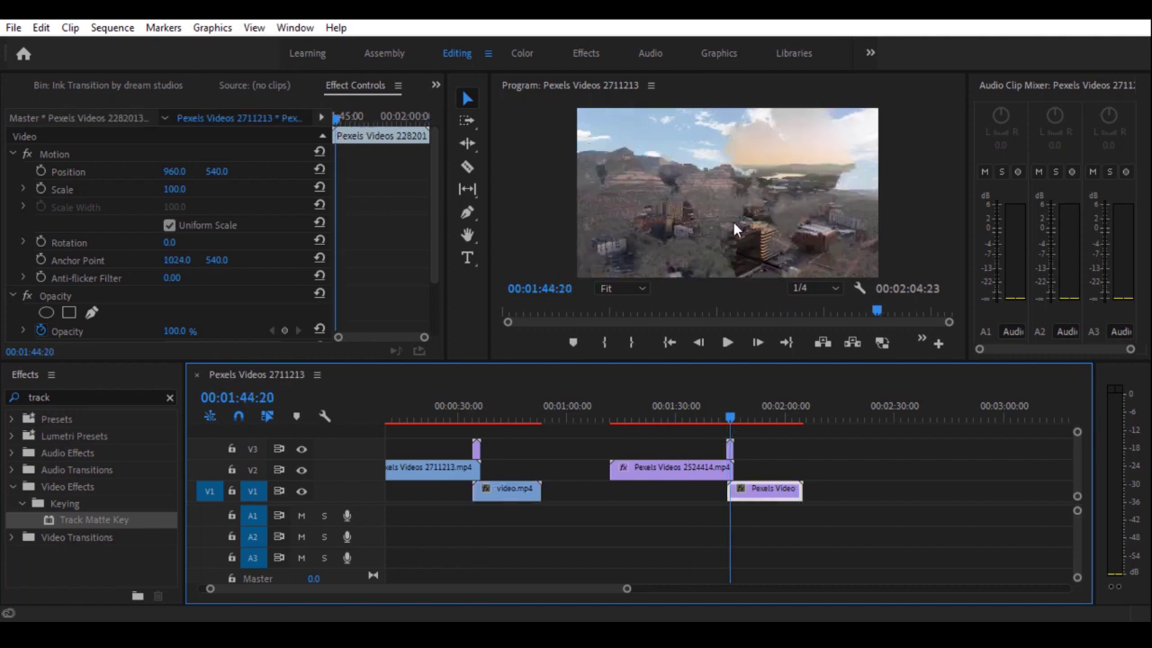
{"action": "left_click", "coordinate": [180, 85]}
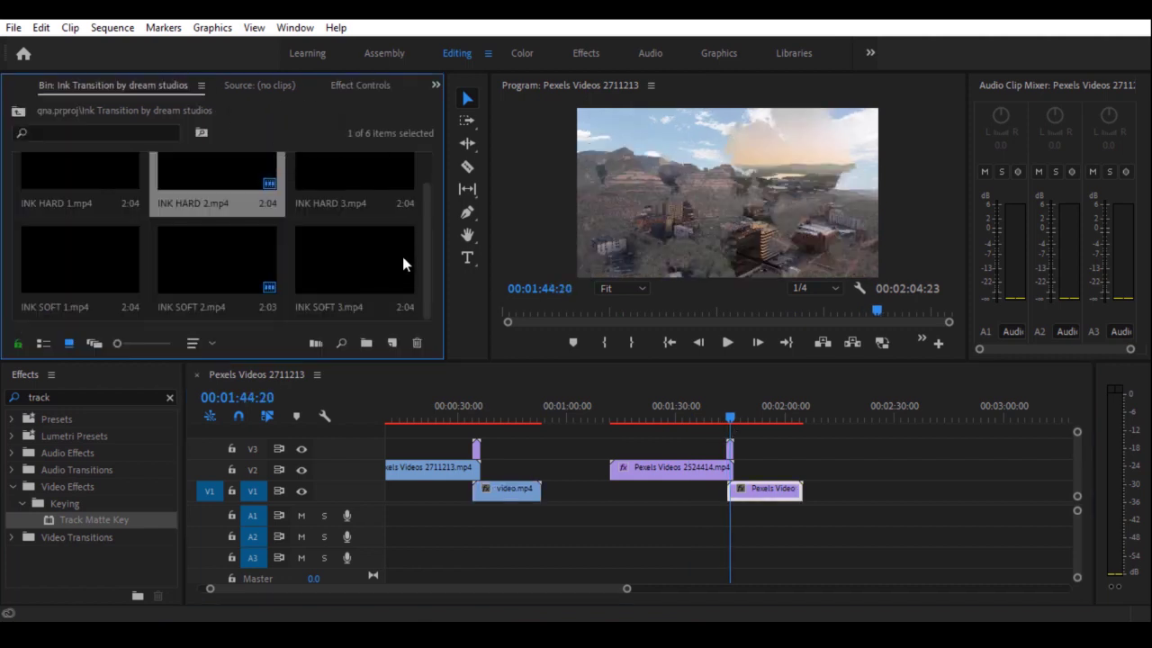
{"action": "scroll", "coordinate": [419, 173], "scroll_direction": "up", "scroll_amount": 1}
{"action": "scroll", "coordinate": [420, 173], "scroll_direction": "up", "scroll_amount": 1}
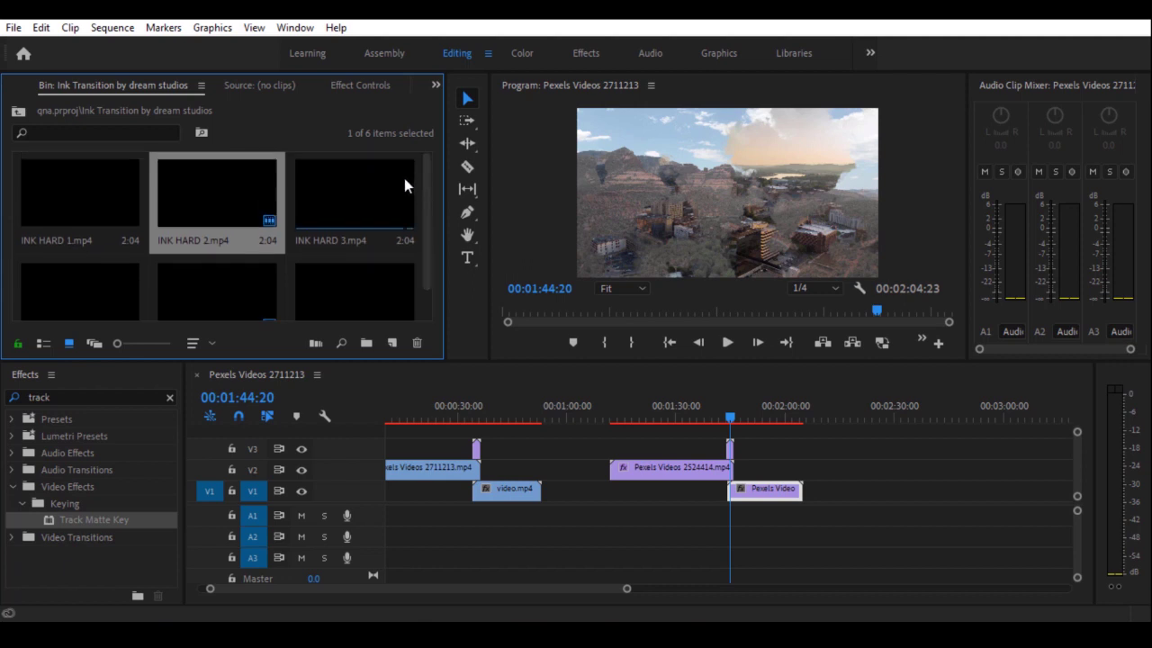